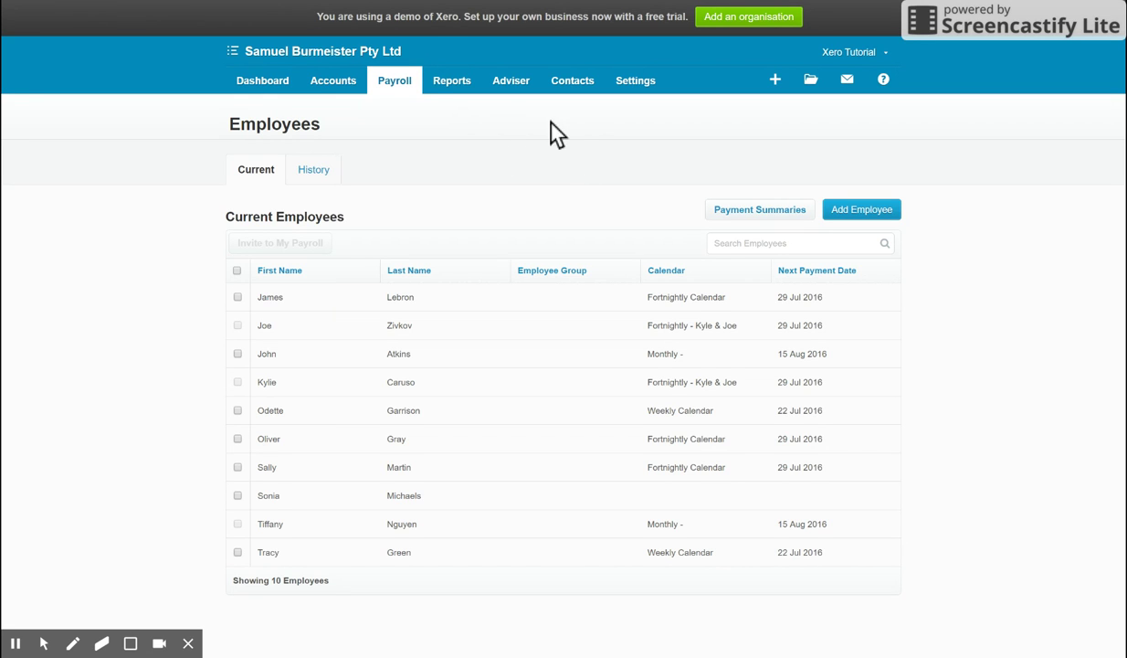
left_click(646, 90)
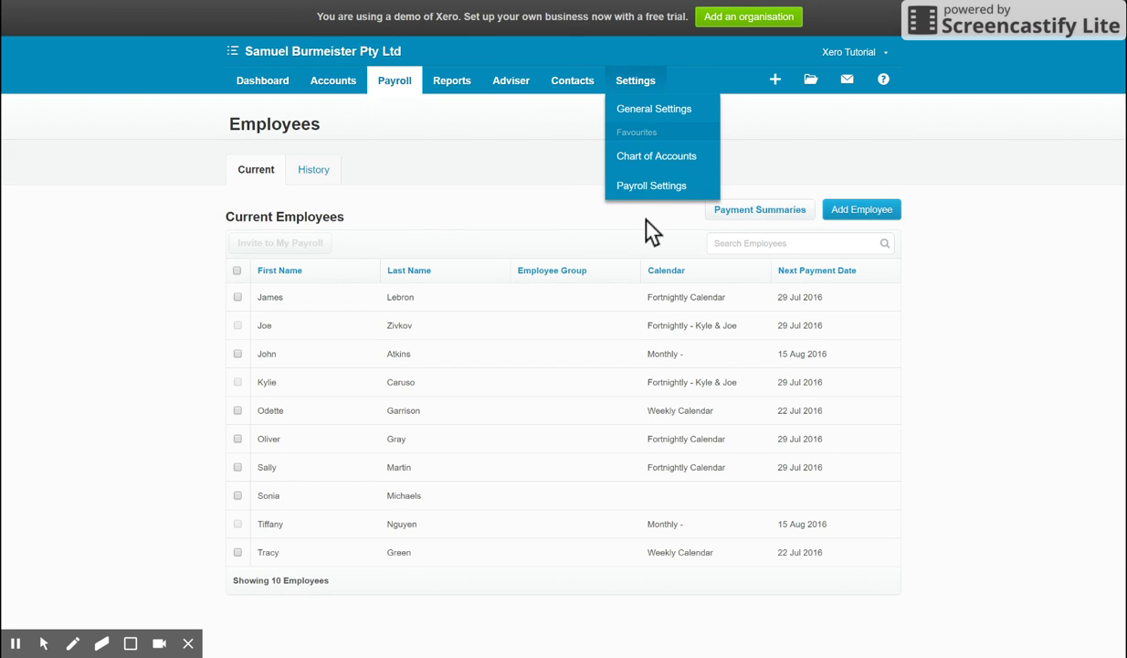
left_click(453, 164)
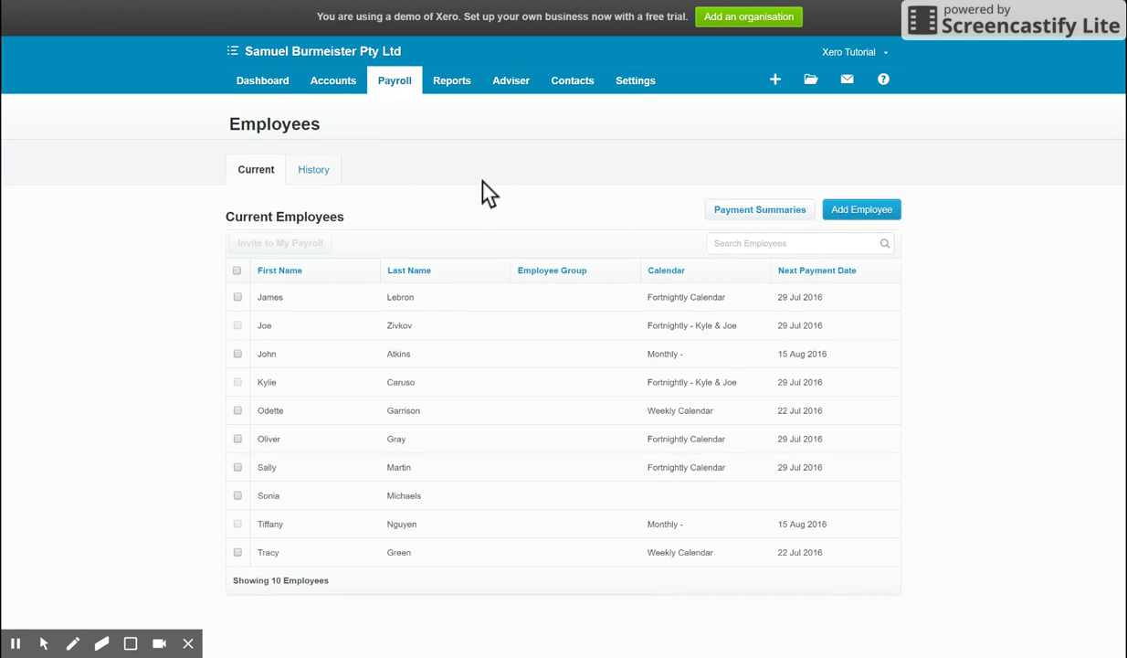
- Go to the payroll employee list and open the first employee's record
left_click(397, 91)
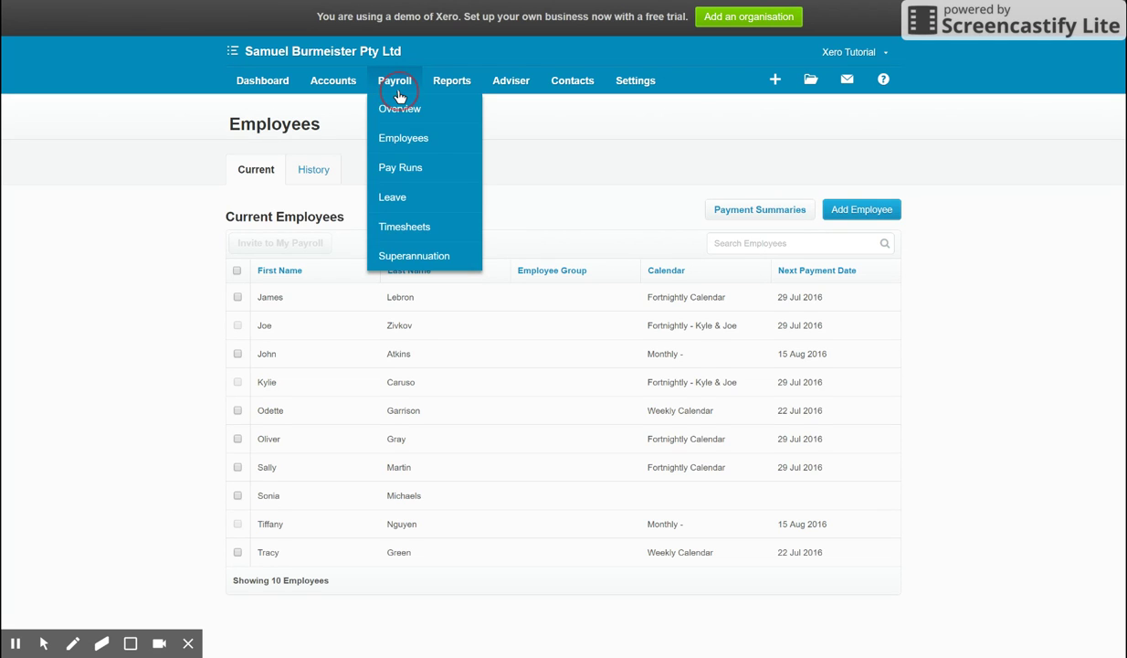
left_click(433, 146)
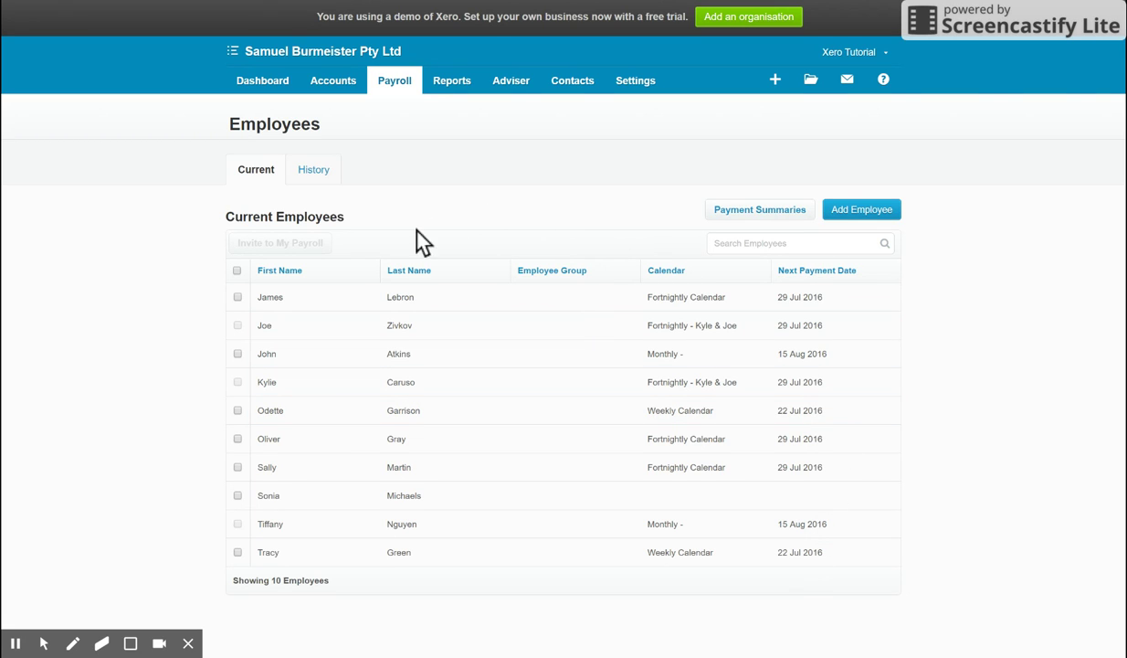
left_click(409, 294)
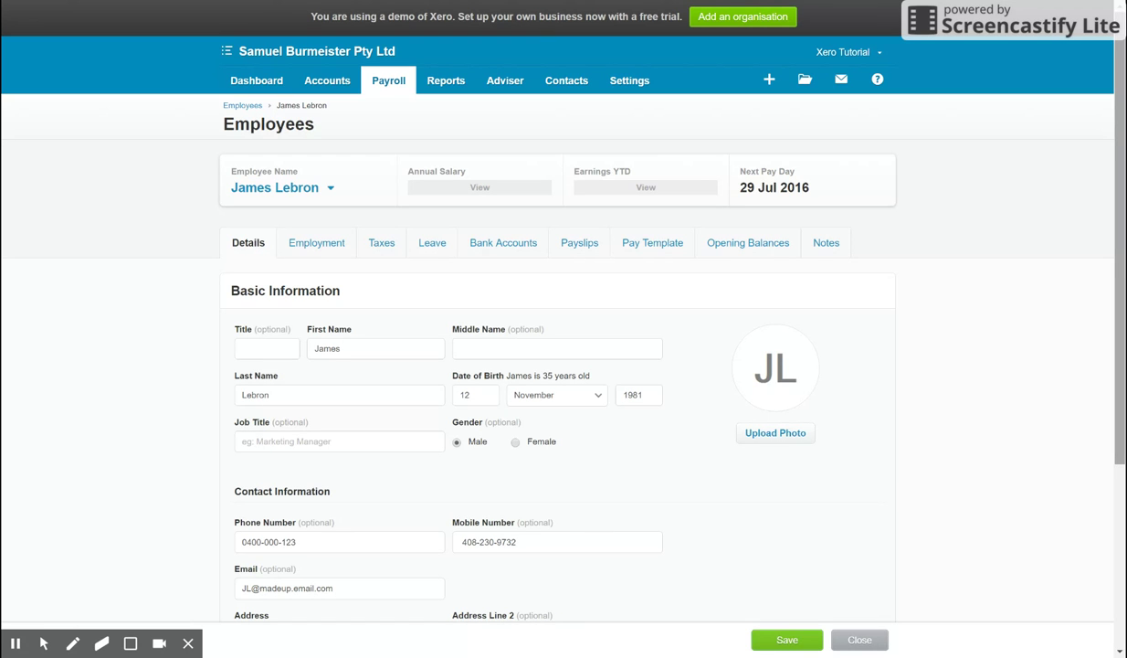
- Review the employee's basic, contact and emergency contact details, keep the gender as Male, and save the record
left_click_drag(1118, 113, 1108, 150)
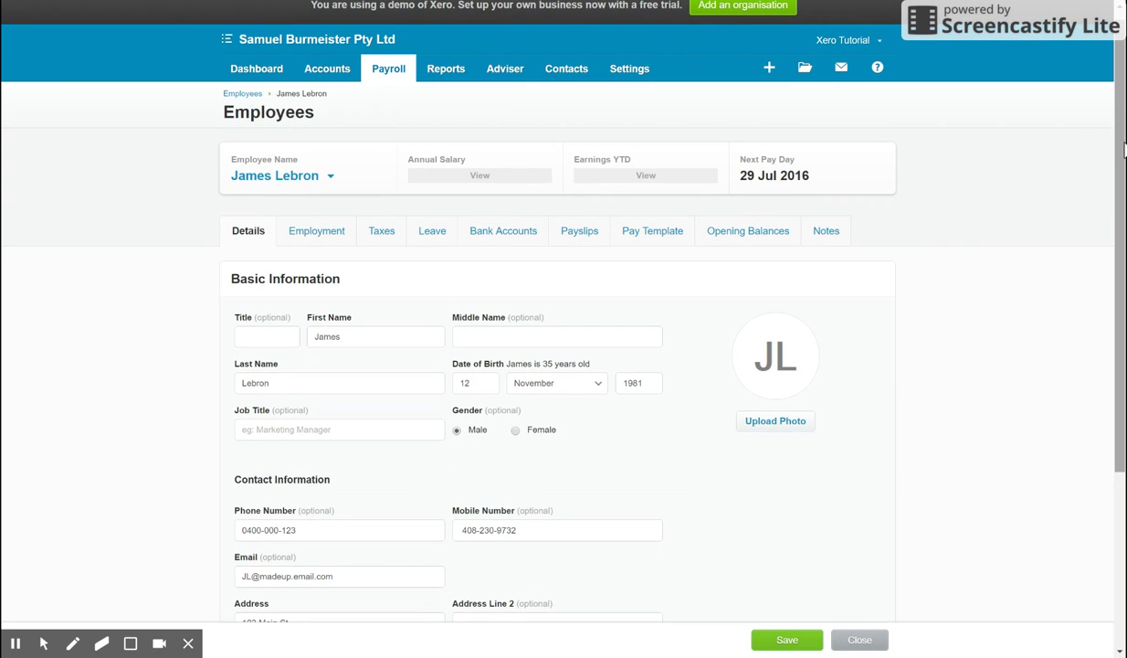
left_click_drag(1121, 145, 1101, 243)
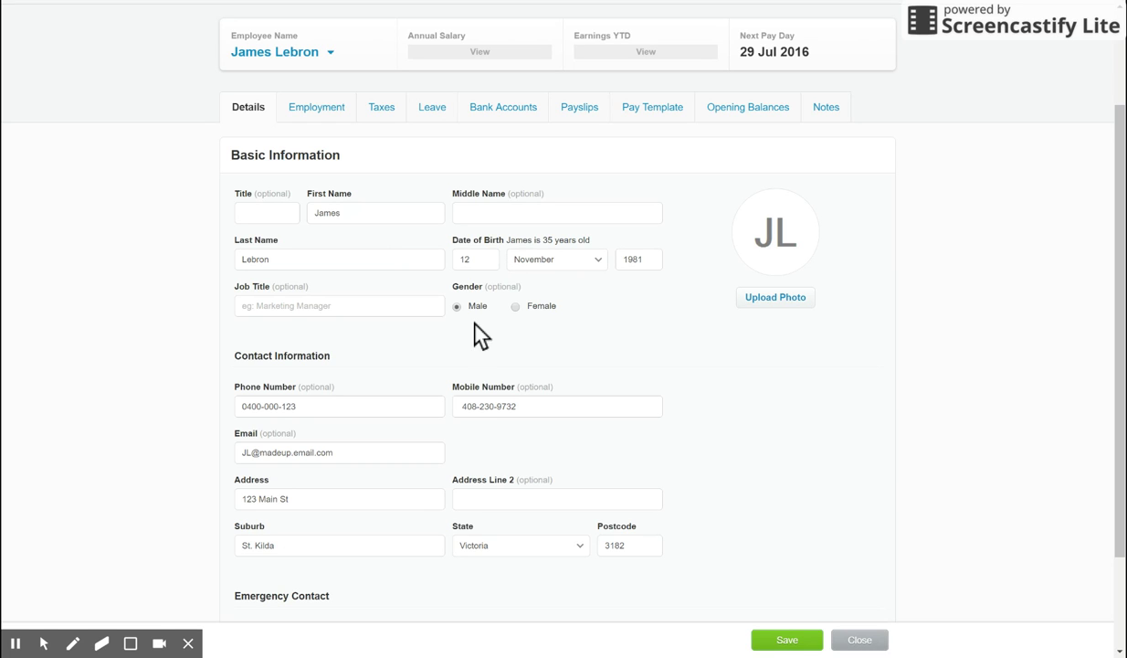
left_click(456, 306)
left_click_drag(1117, 192, 1122, 279)
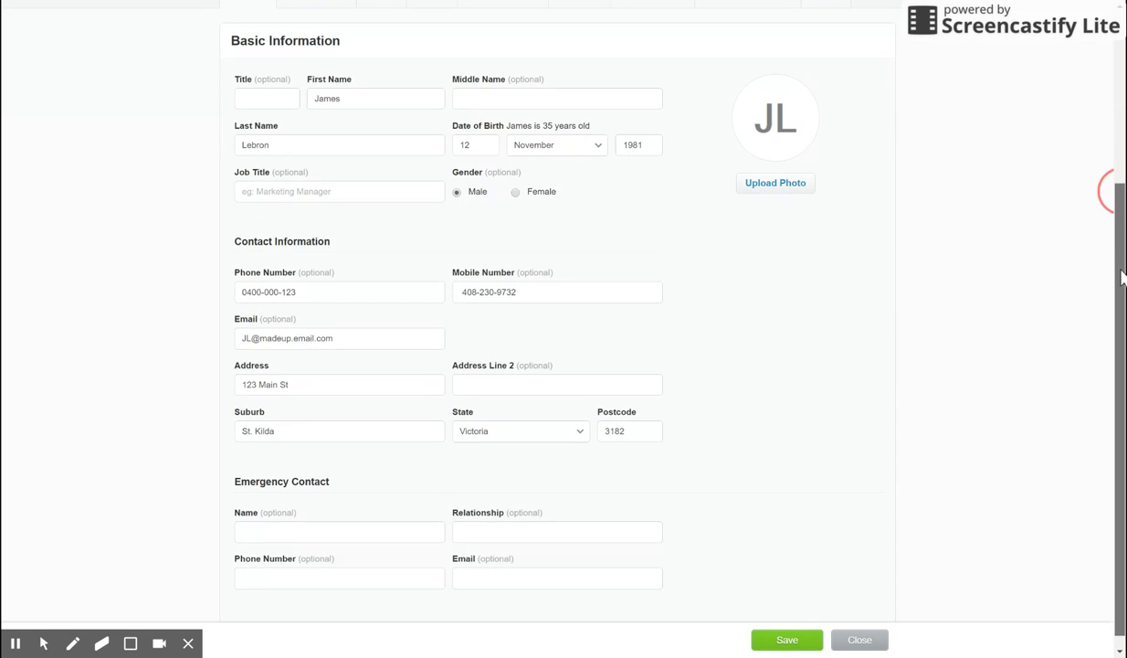
key("ctrl+minus")
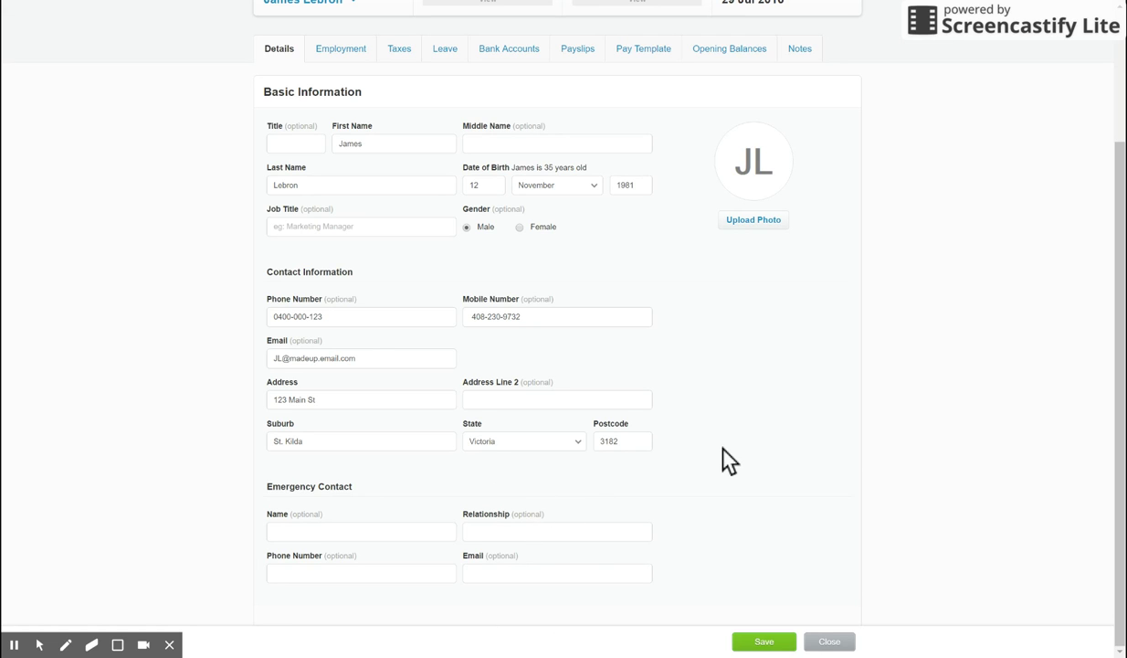
left_click(765, 641)
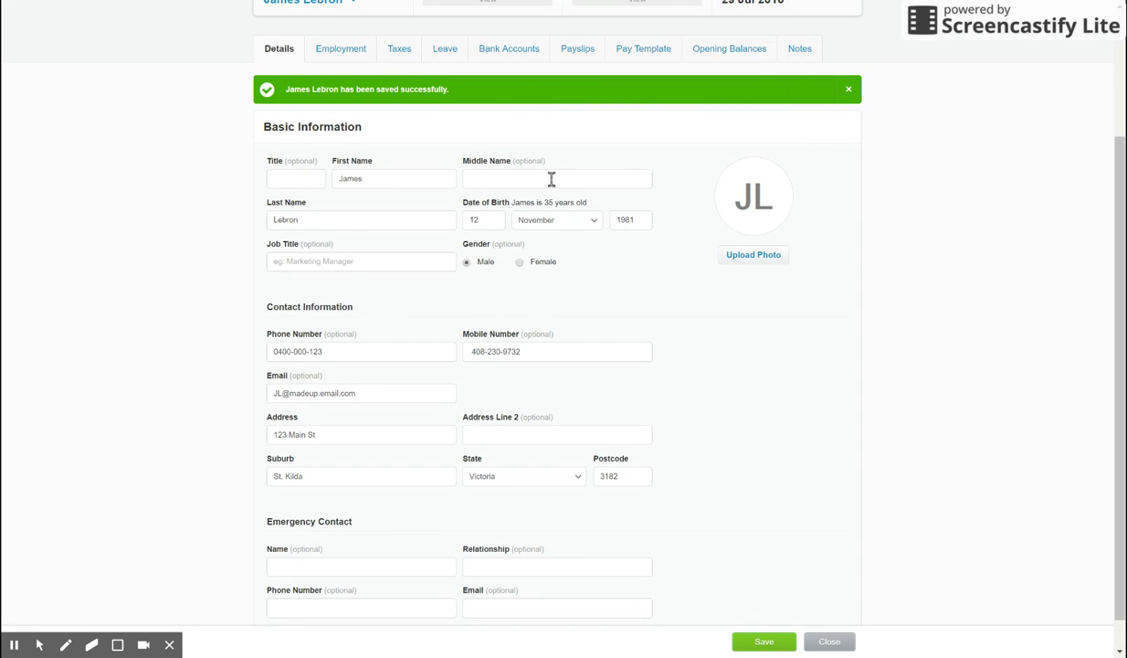
- Open the employee's employment details and view the available payroll calendars without changing the selection
left_click(336, 51)
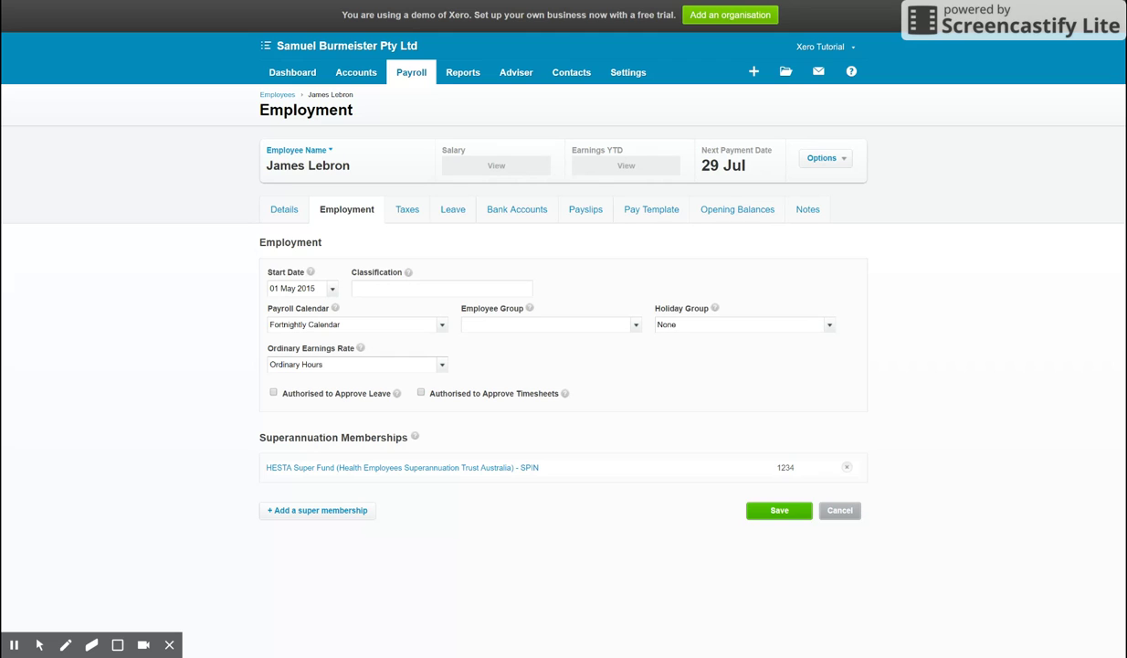
left_click(442, 327)
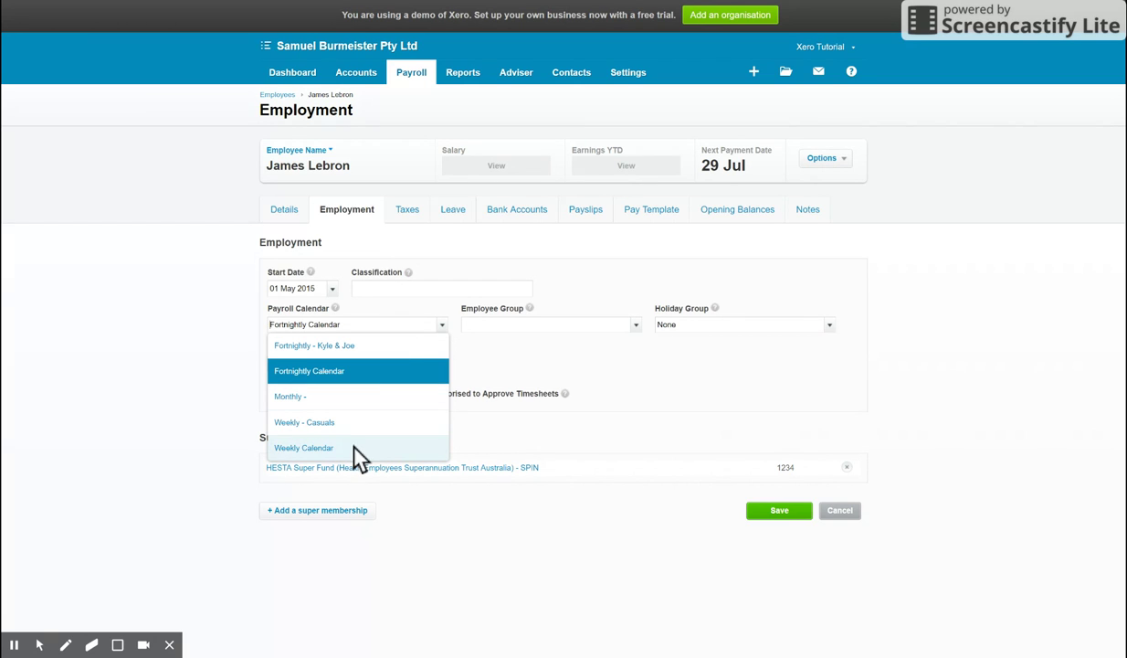
left_click(425, 313)
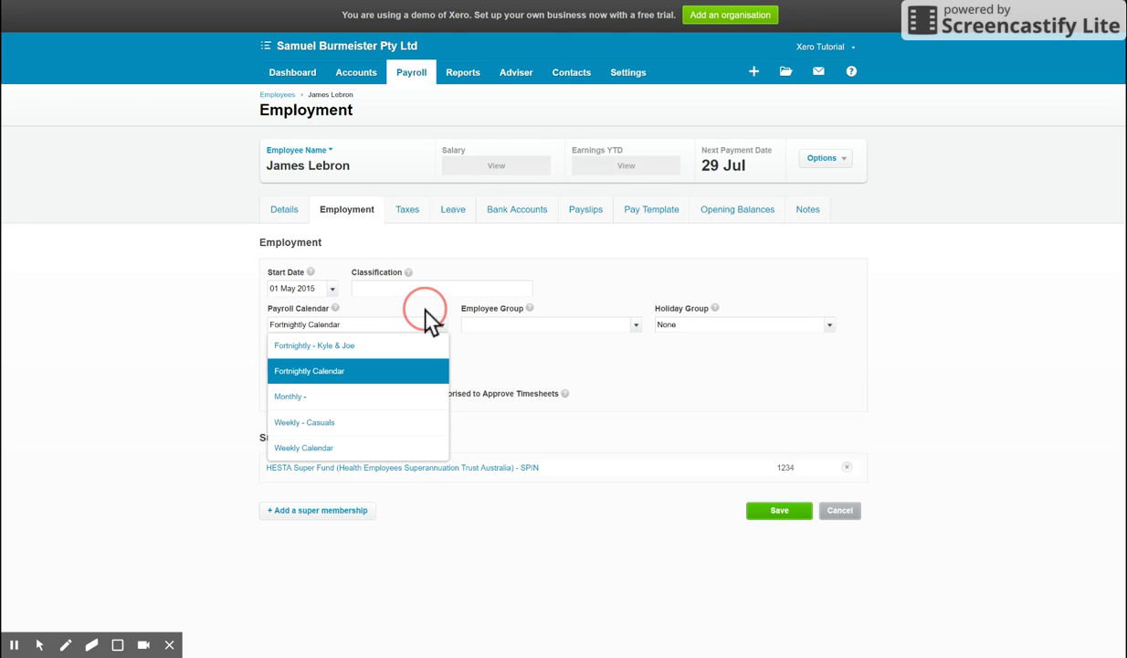
left_click(630, 73)
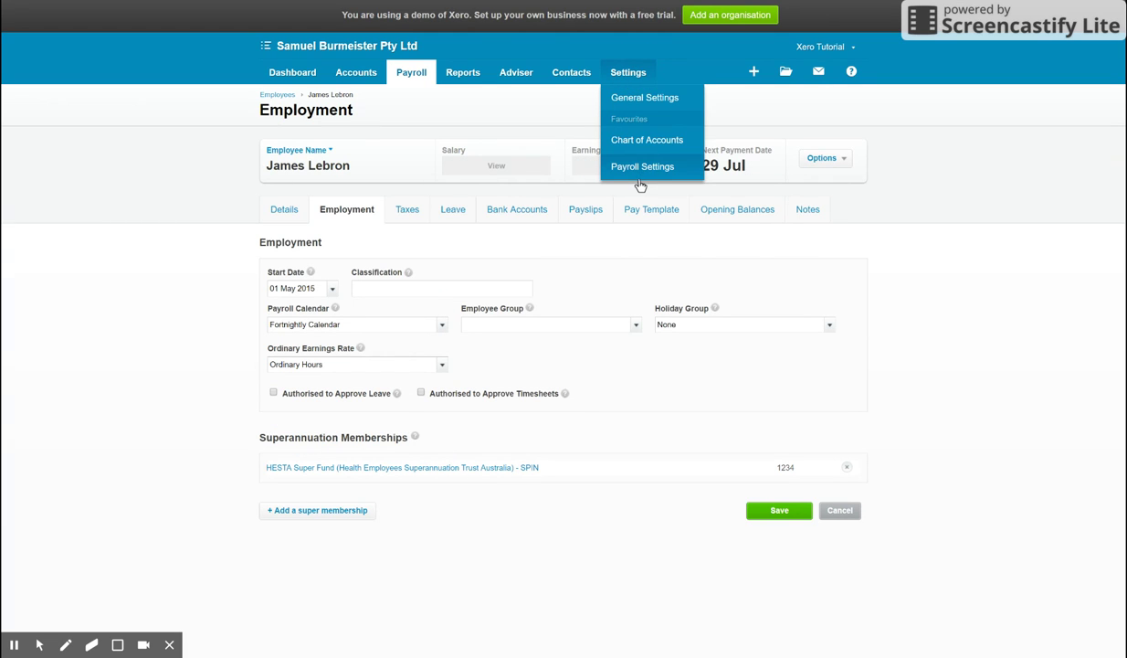
left_click(579, 272)
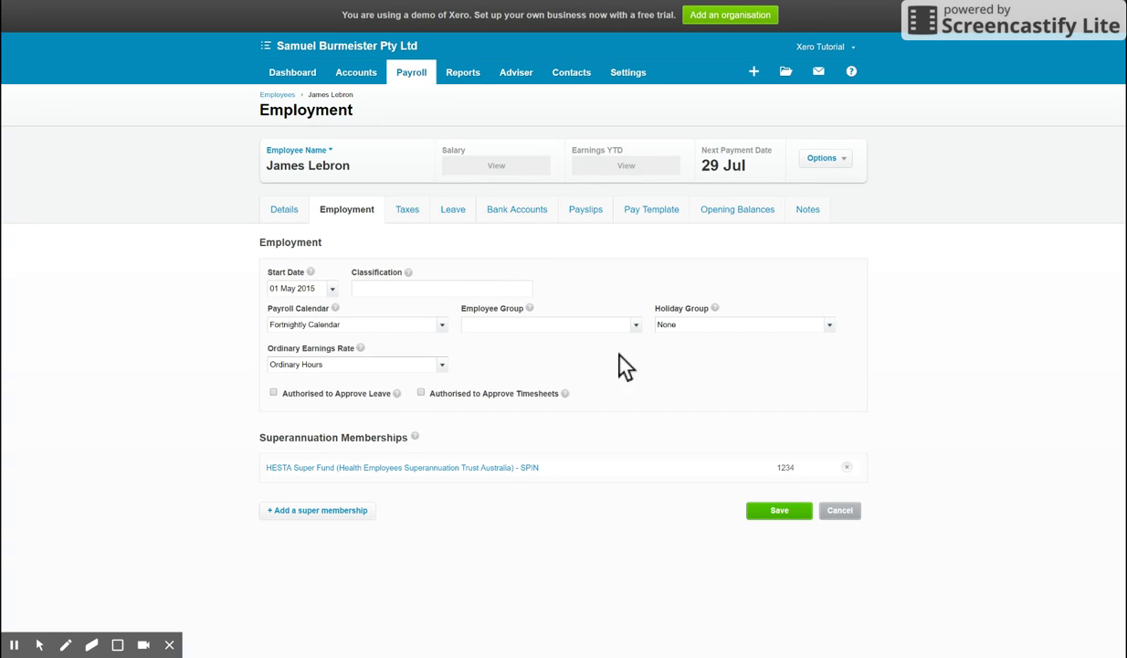
- Set the employee's holiday group to Victoria Holidays and briefly reveal the year-to-date earnings
left_click(827, 323)
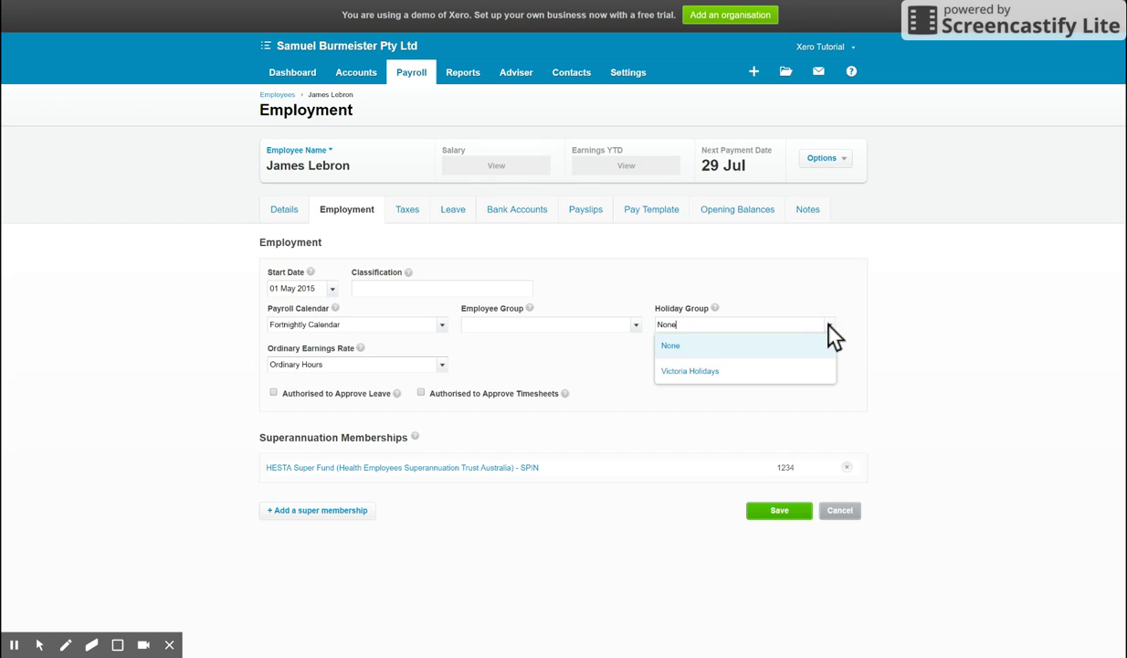
left_click(774, 369)
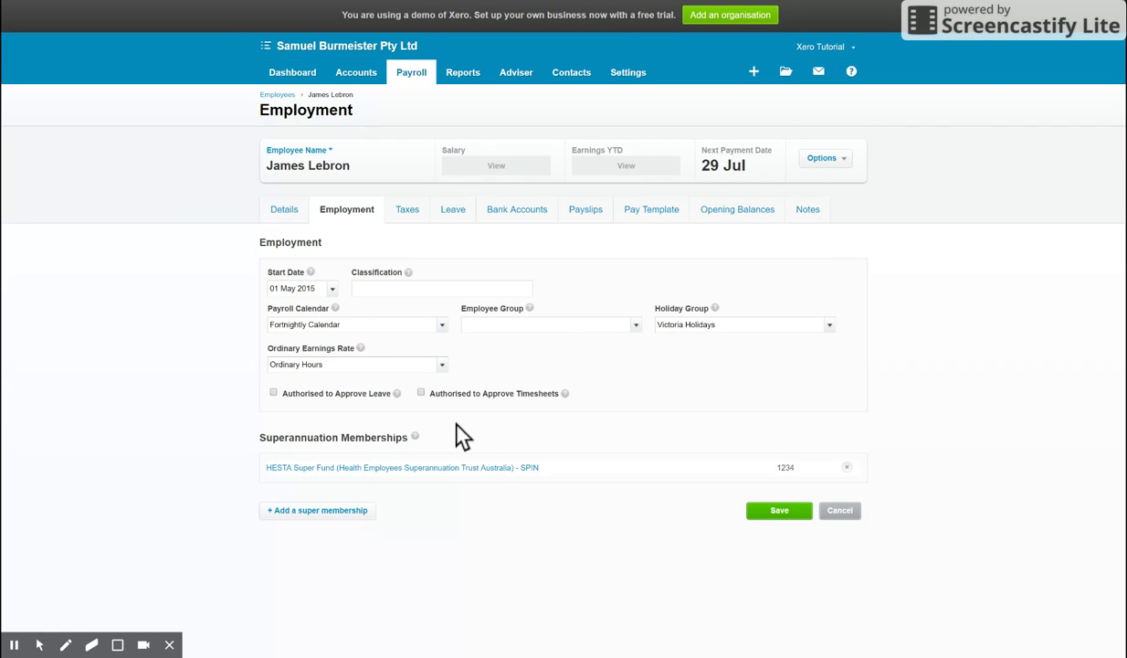
left_click(608, 164)
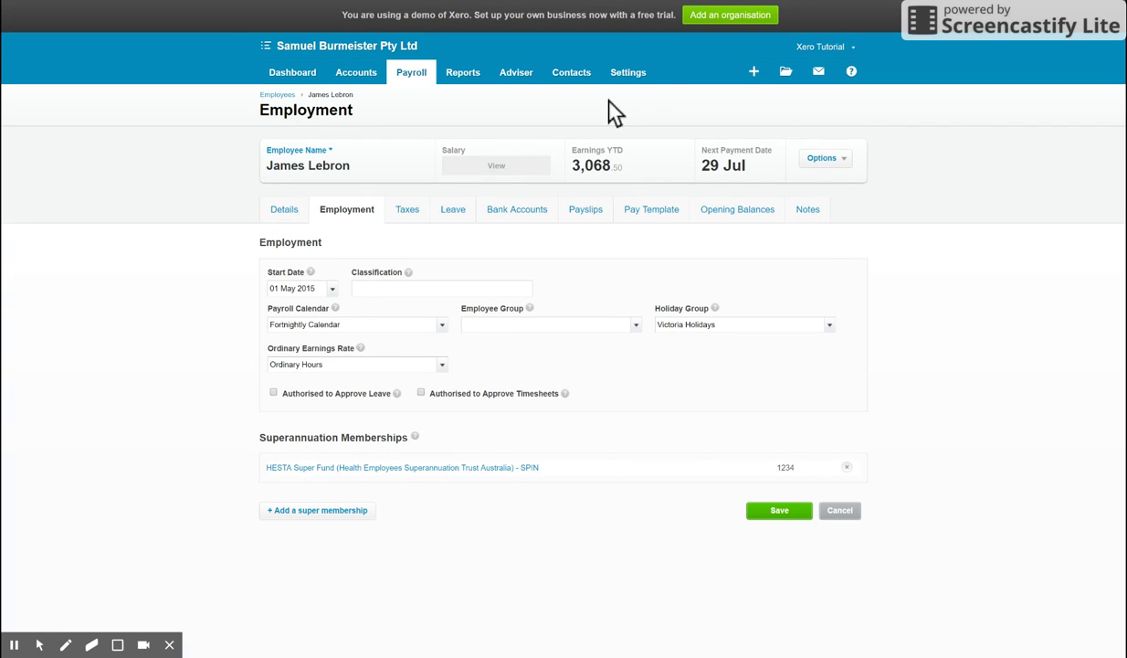
- Check the funds offered for a new superannuation membership without adding one, and save the employment details
left_click(335, 517)
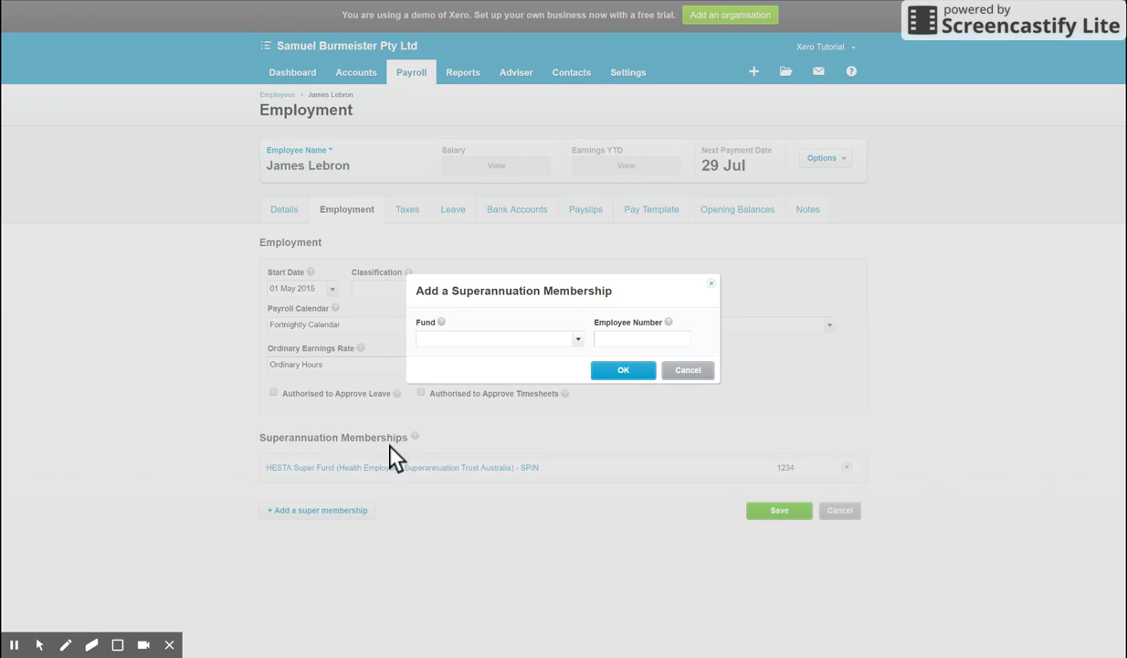
left_click(579, 339)
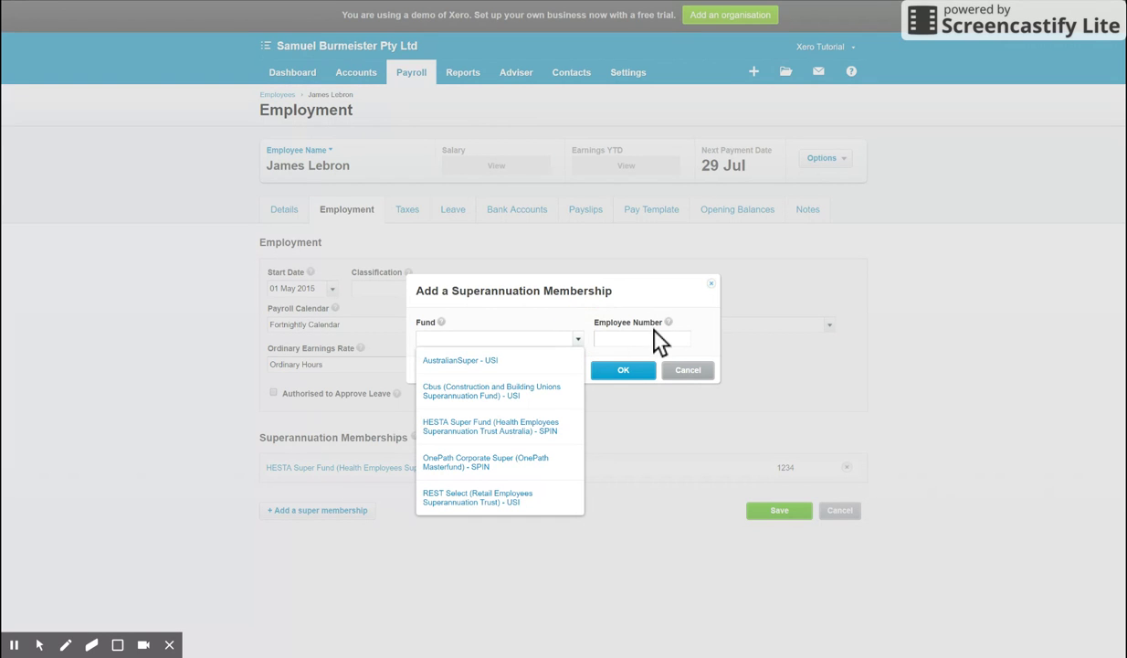
left_click(676, 373)
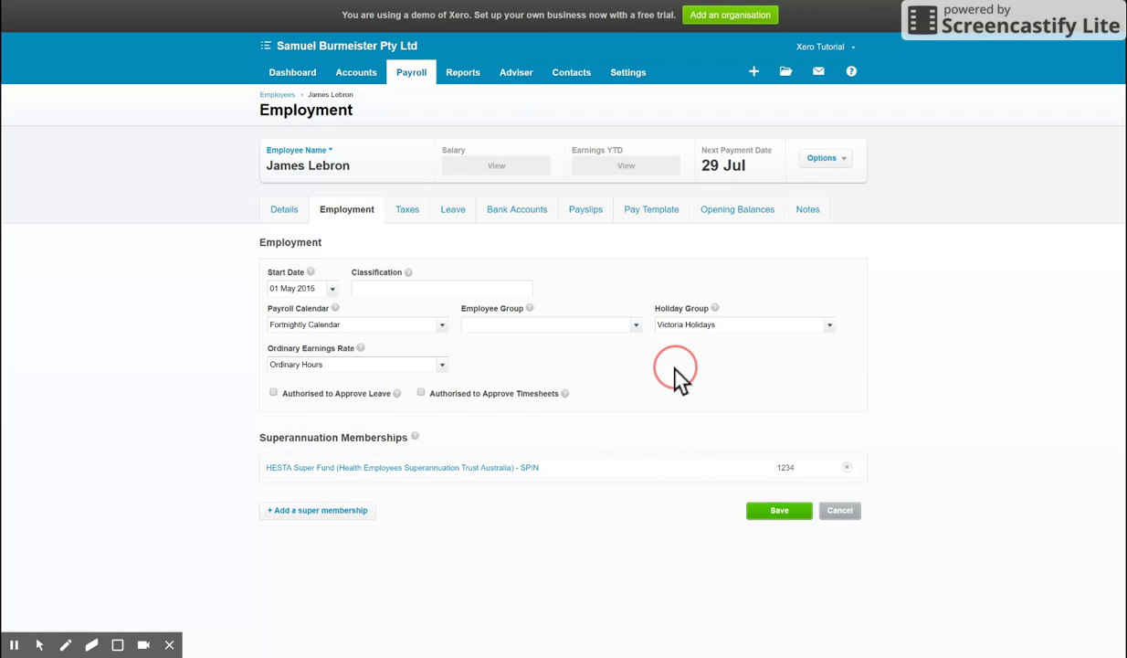
left_click(791, 513)
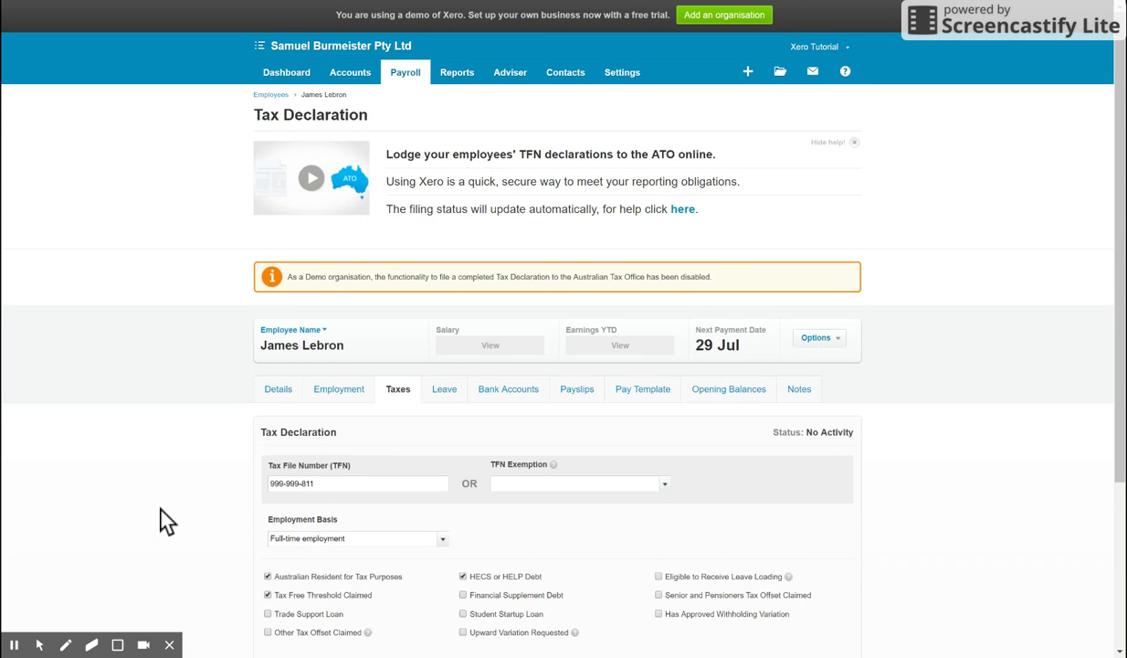
- Examine the TFN exemption and employment basis options in the employee's tax declaration without changing them
scroll(889, 527, "down", 2)
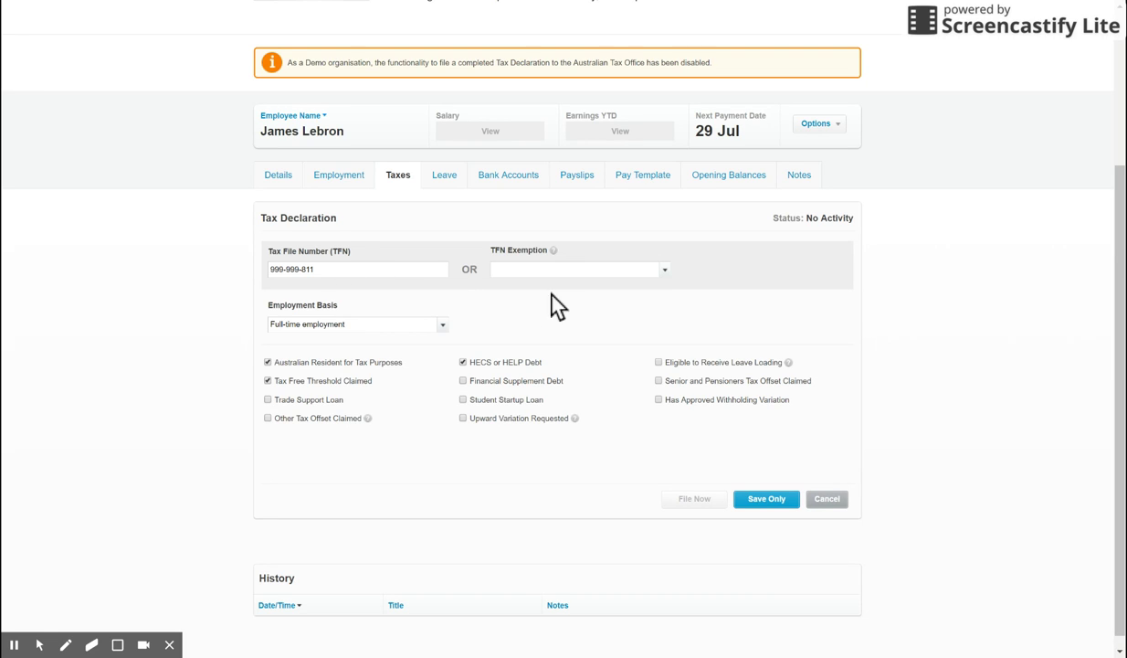
left_click(661, 271)
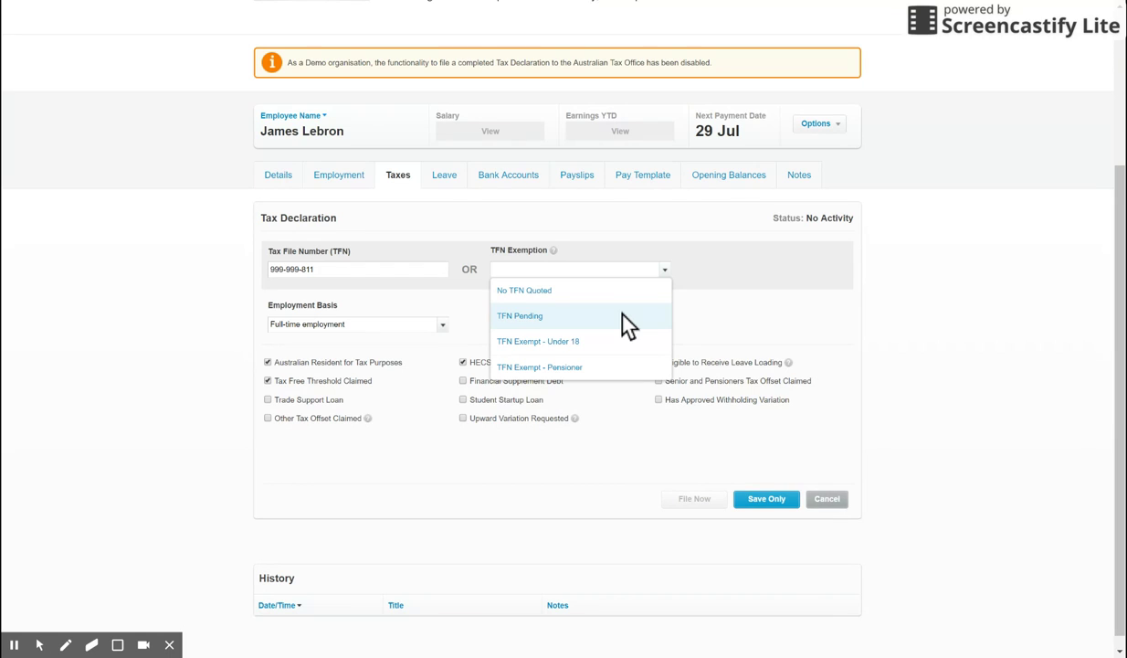
left_click(704, 324)
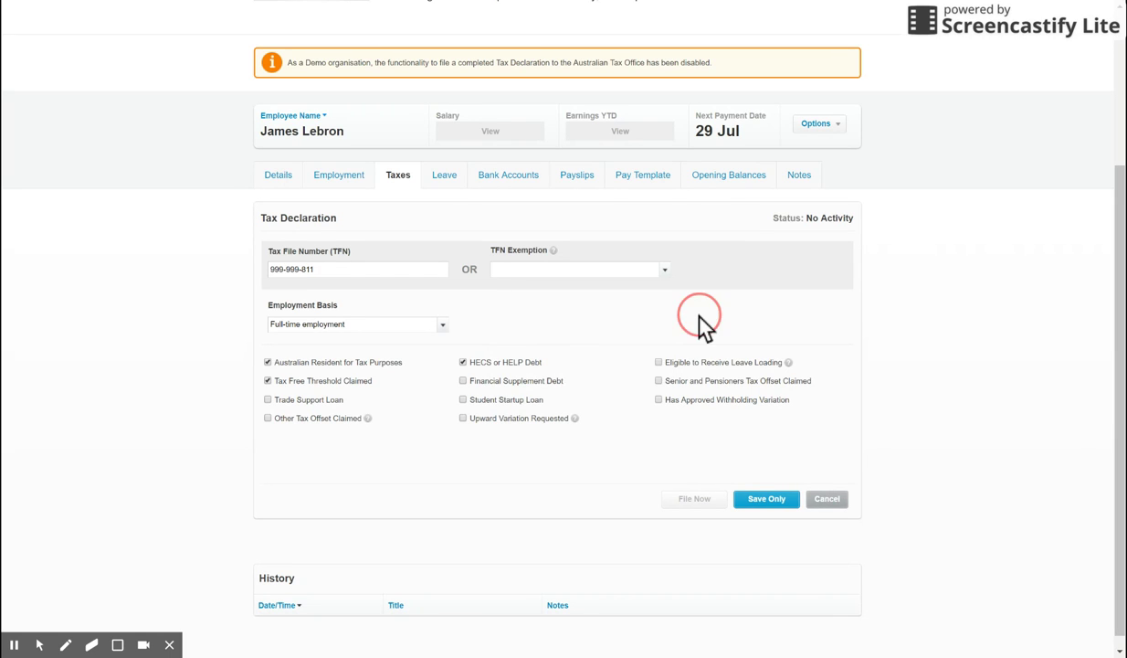
left_click(442, 325)
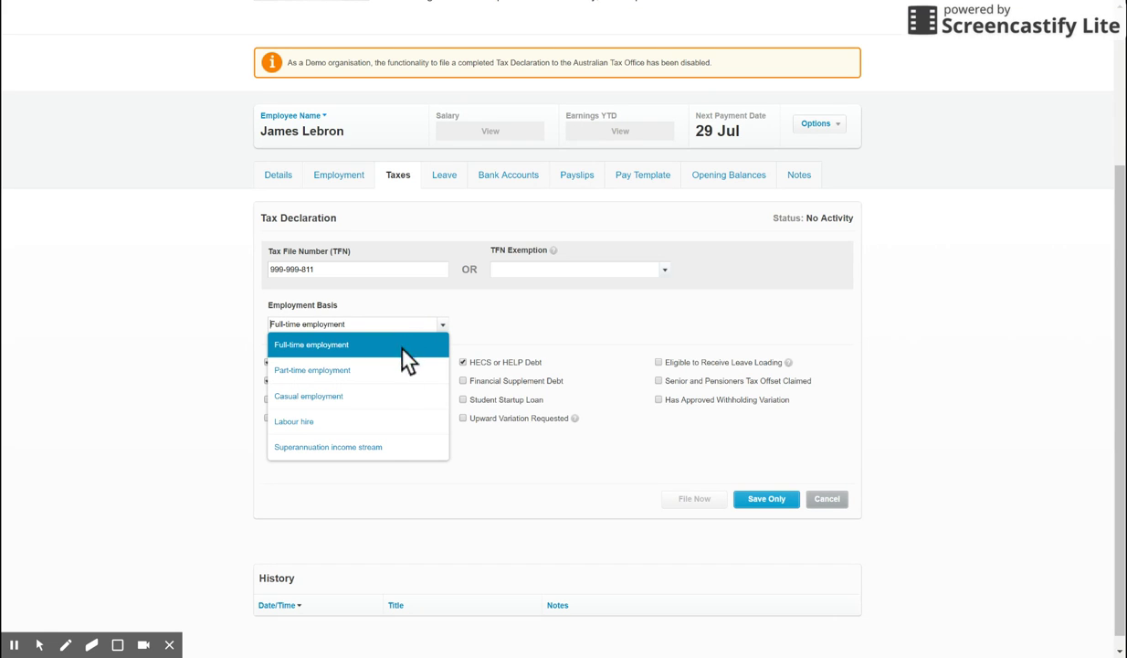
left_click(479, 302)
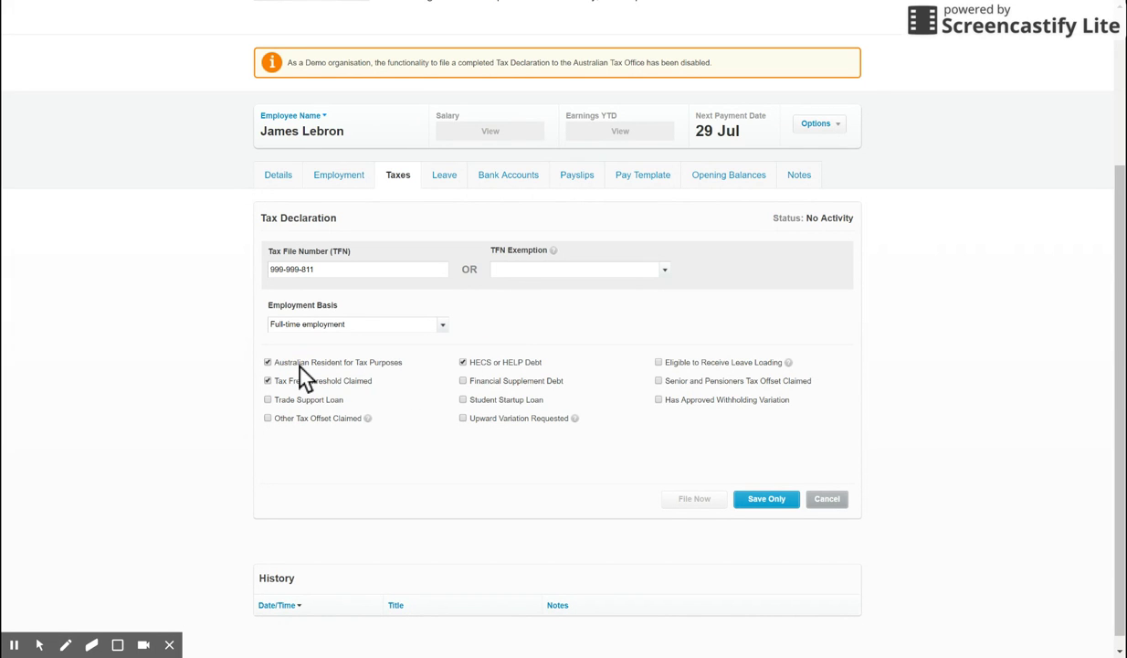
- Toggle Australian Resident for Tax Purposes off and back on, and save the tax declaration without filing it
left_click(268, 363)
left_click(268, 363)
left_click(763, 500)
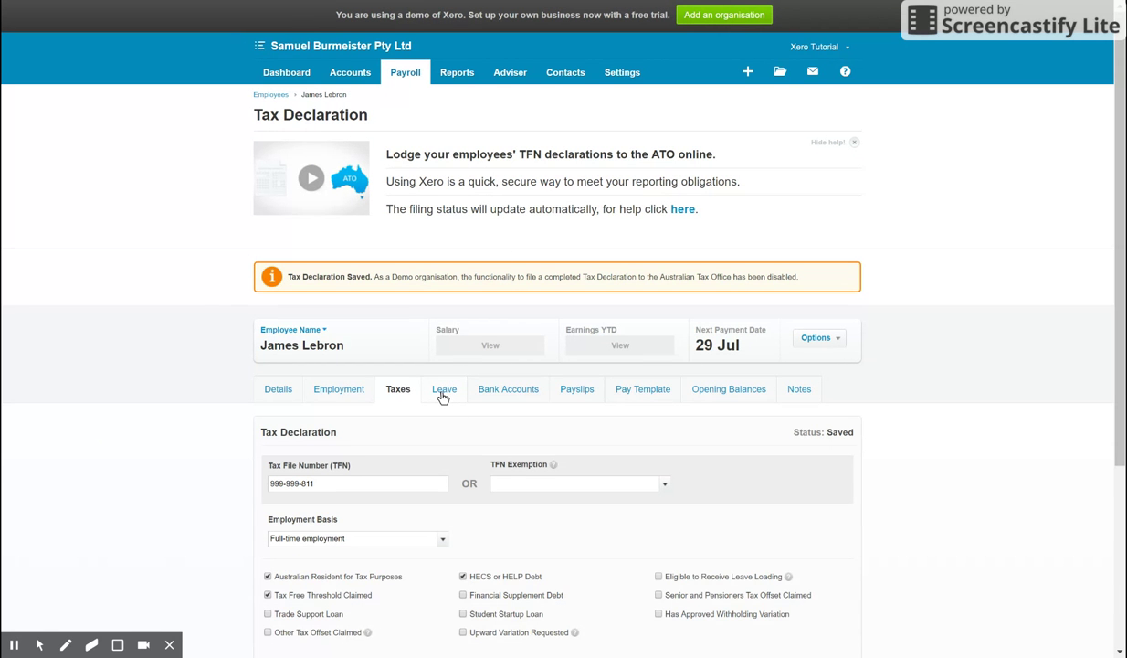
- View the employee's leave balances and requests, and save the bank account details as they are
left_click(442, 393)
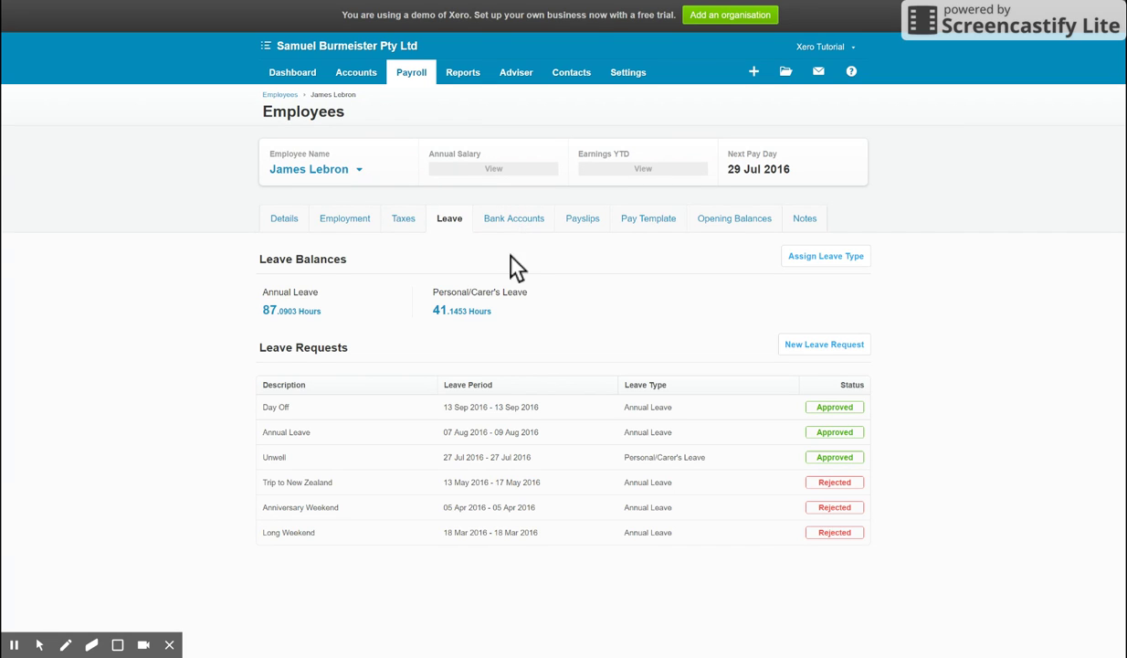
left_click(534, 232)
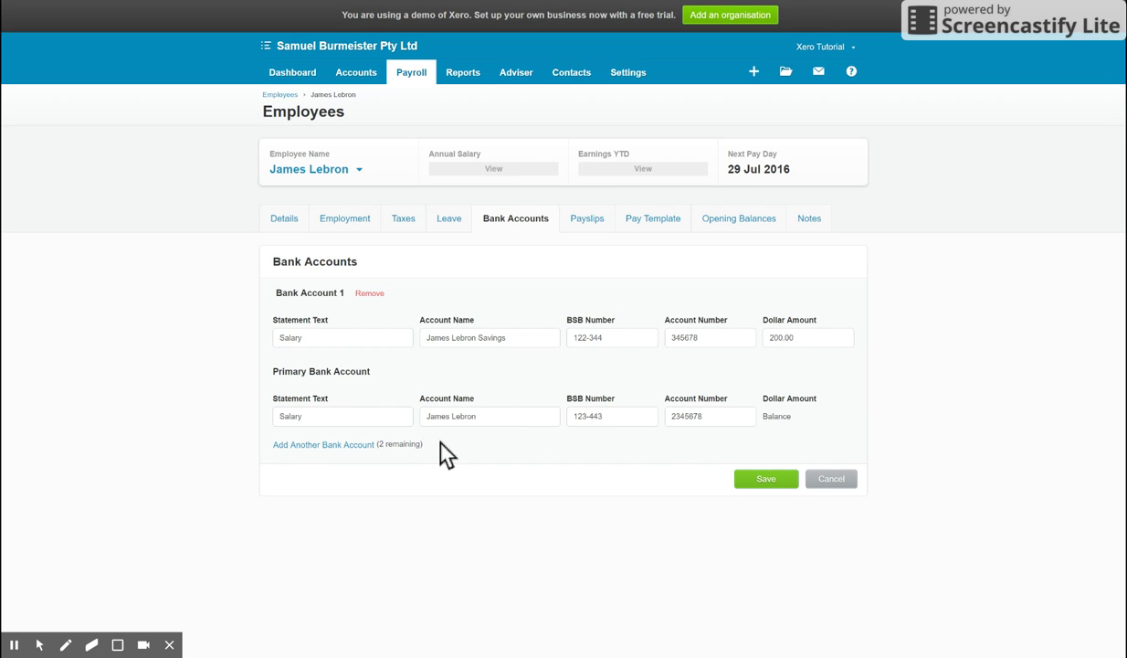
left_click(770, 475)
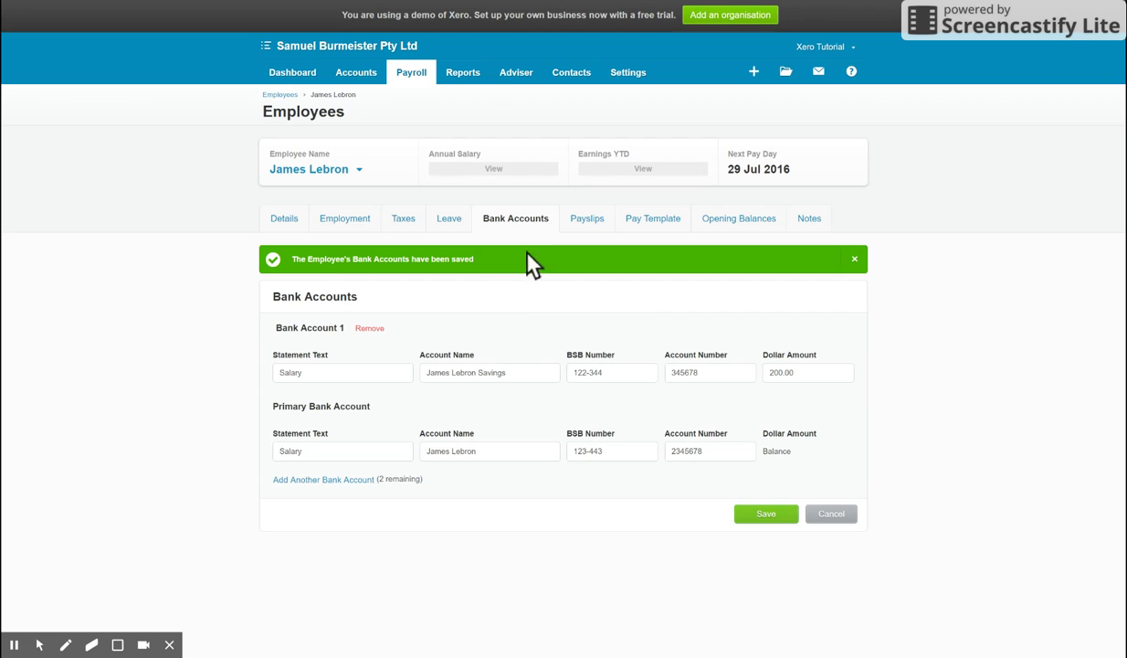
- View the employee's payslip history and examine the ordinary hours per week and annual salary in the pay template
left_click(581, 219)
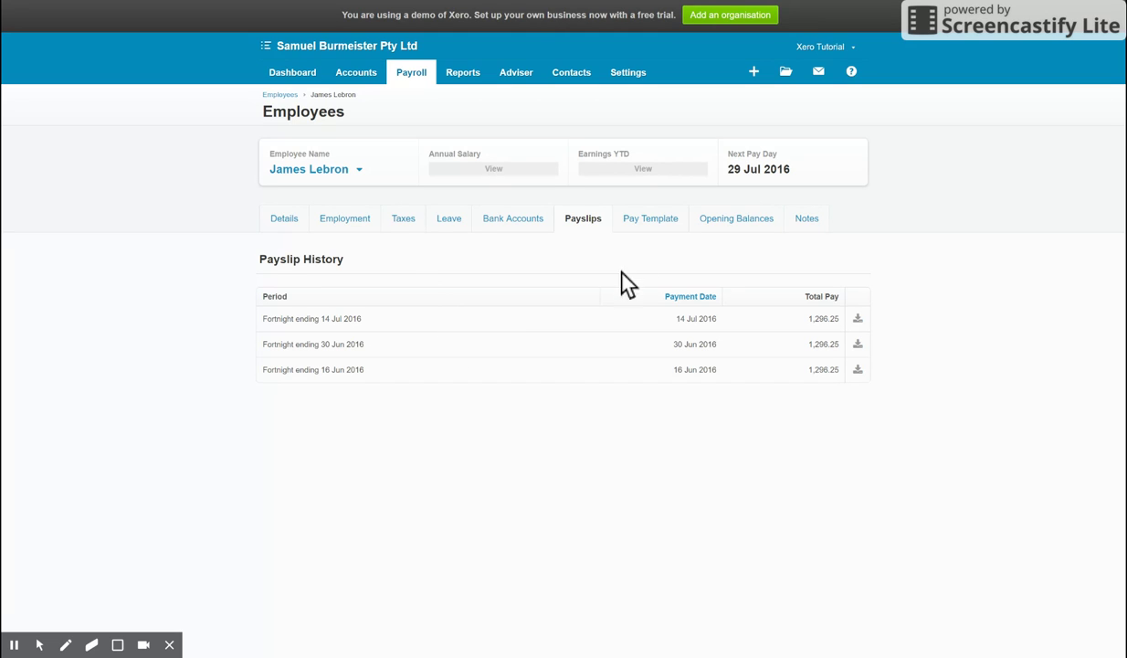
left_click(654, 229)
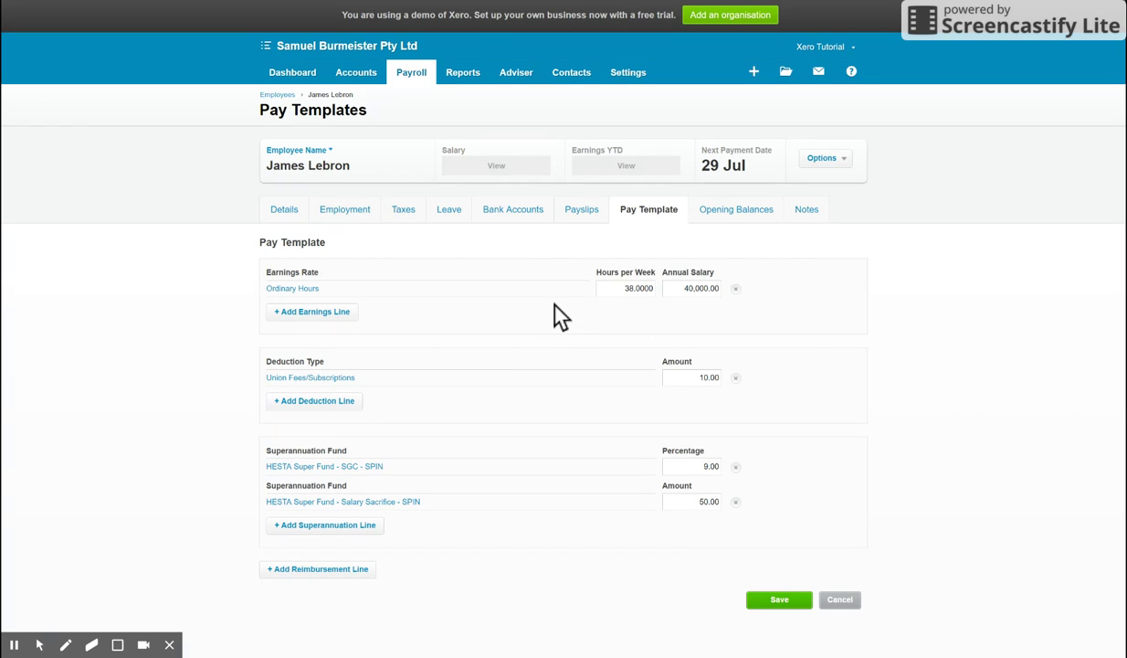
left_click(624, 285)
double_click(630, 288)
left_click(695, 289)
double_click(694, 289)
left_click(697, 290)
- Examine the earnings rate options for a new earnings line in the pay template, and cancel without adding one
left_click(335, 314)
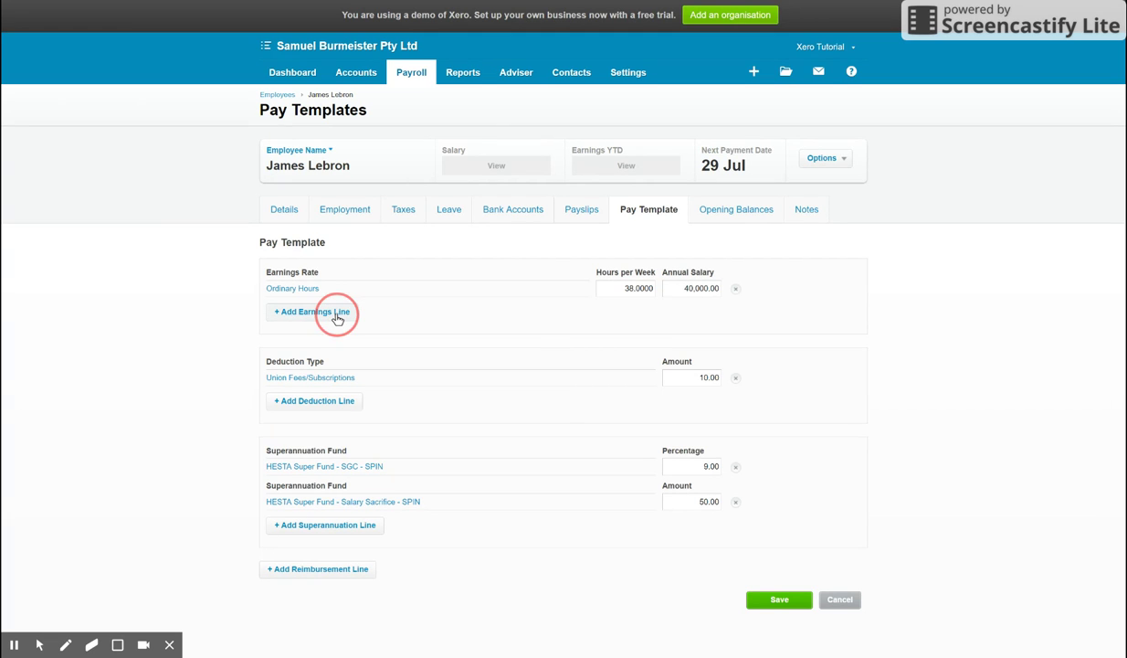
left_click(626, 298)
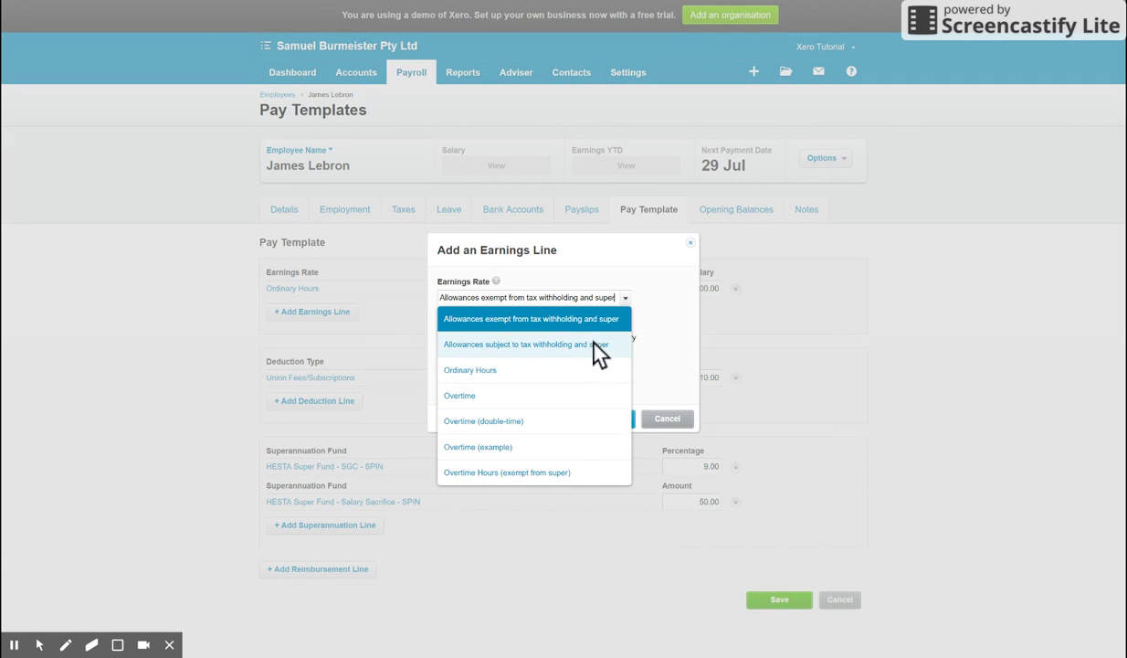
left_click(670, 336)
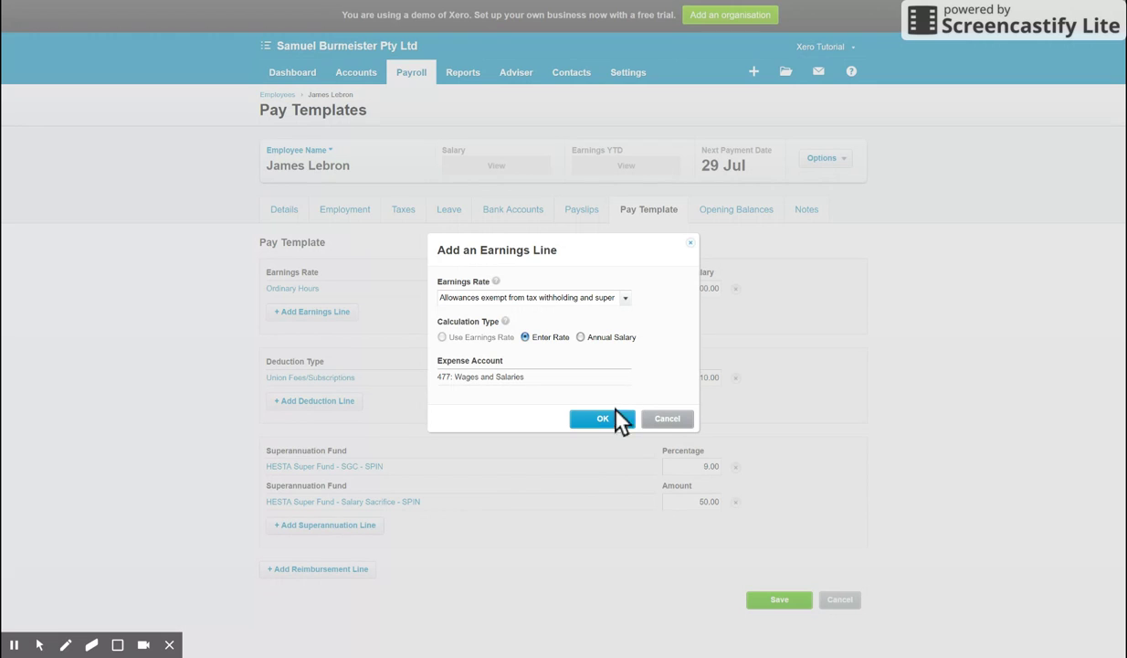
left_click(658, 417)
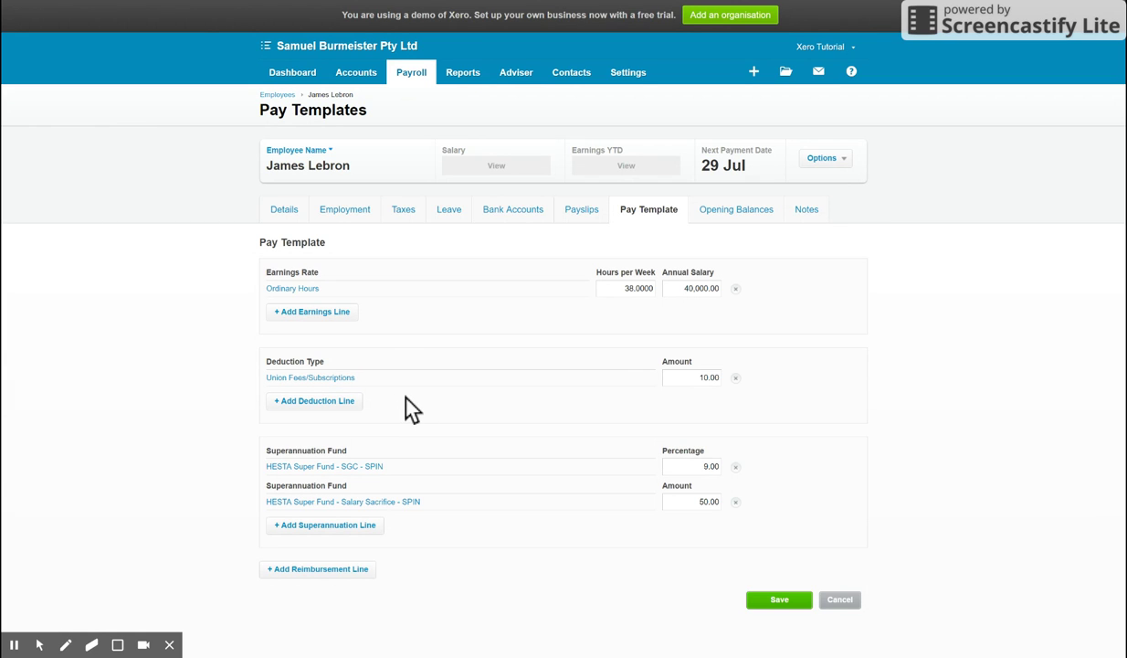
- Examine the deduction types and calculation options for a new deduction line, and cancel without adding one
left_click(343, 402)
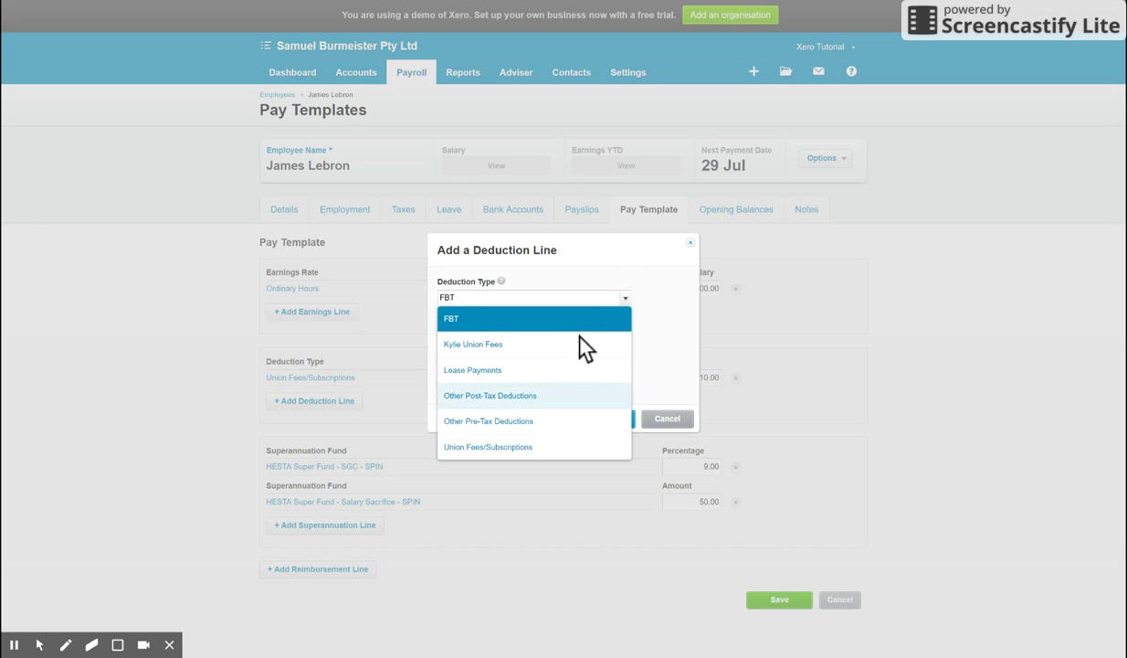
left_click(670, 288)
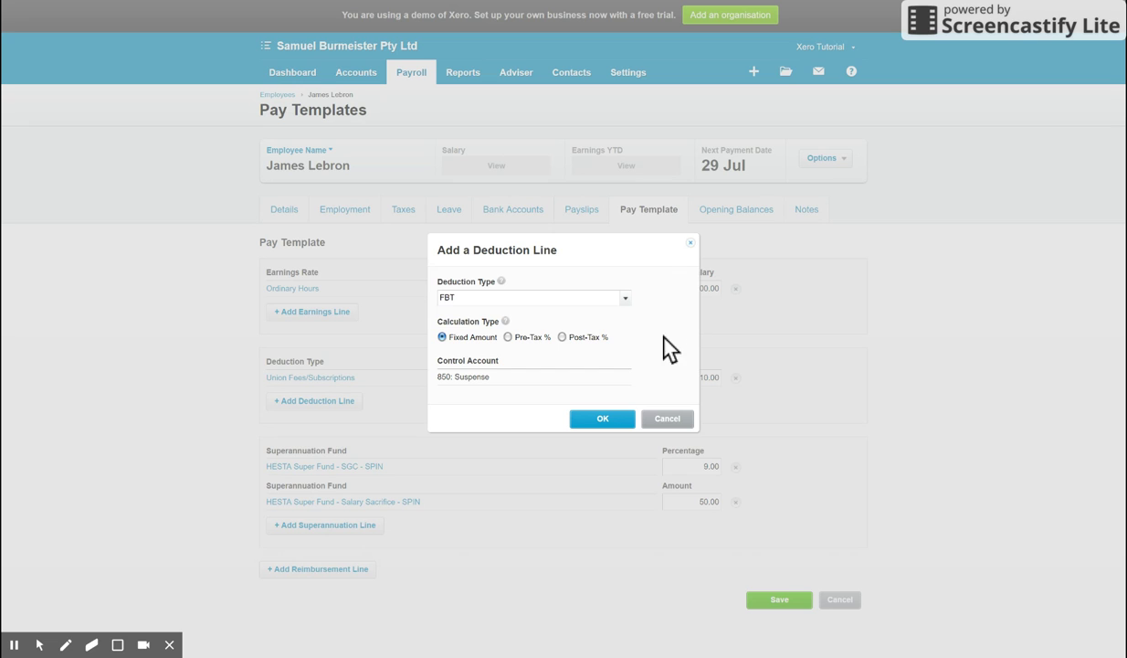
left_click(657, 417)
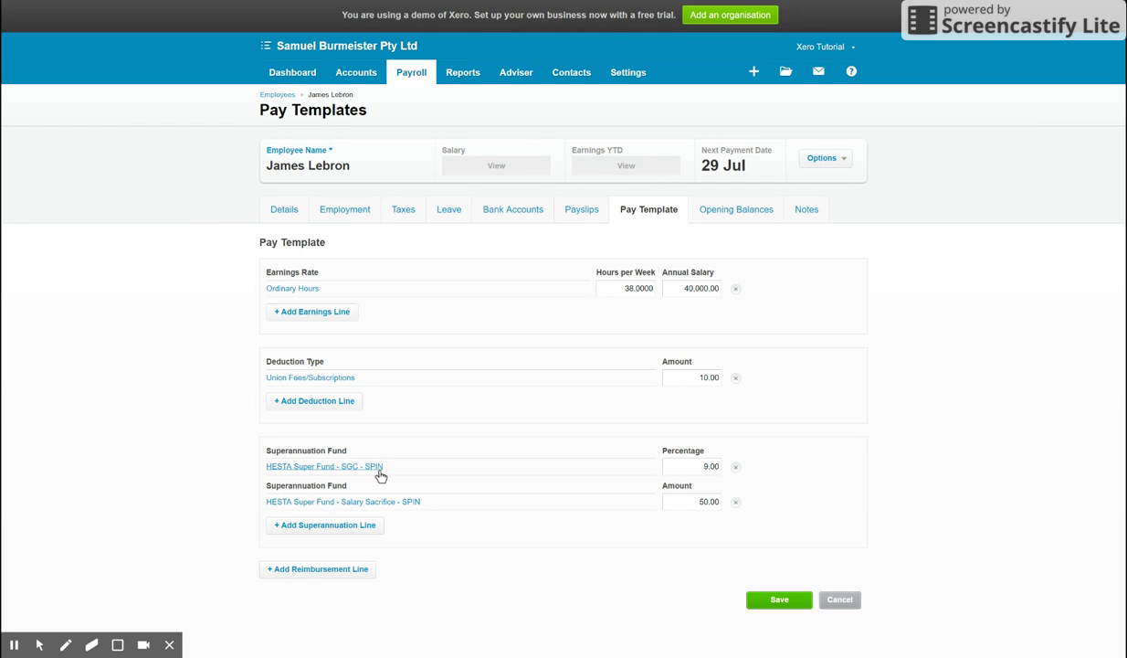
- Set the HESTA Super Fund - SGC superannuation percentage to 9.5 in the pay template
left_click(699, 464)
type("9.5")
left_click(822, 478)
- Examine the reimbursement types available for a new reimbursement line, and cancel without adding one
left_click(340, 570)
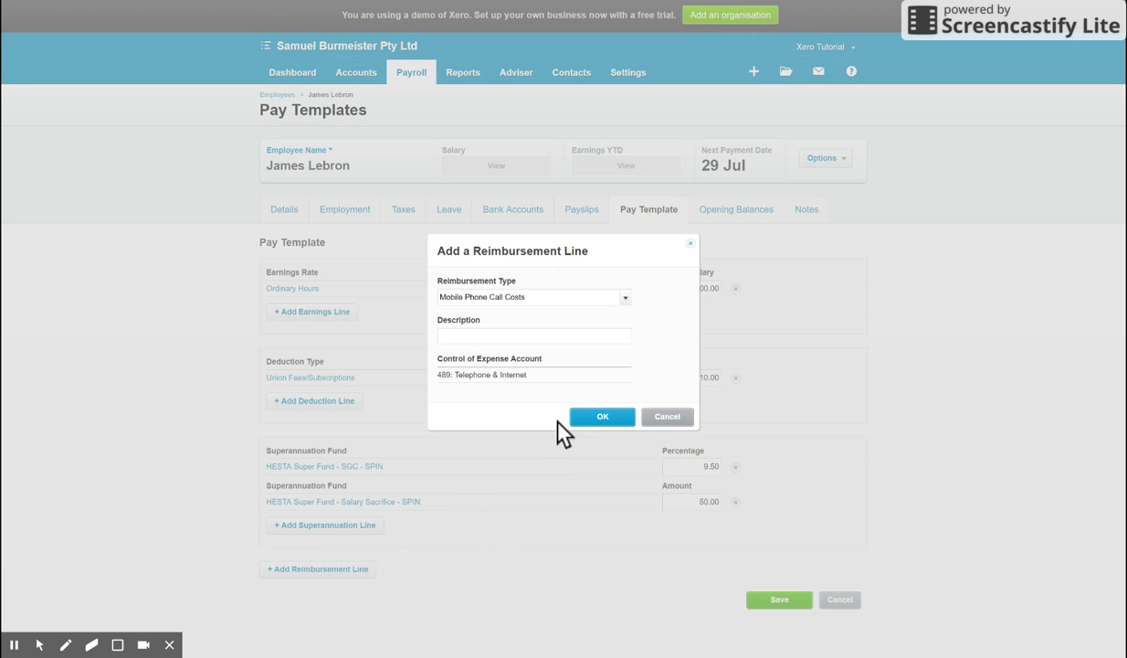
left_click(626, 298)
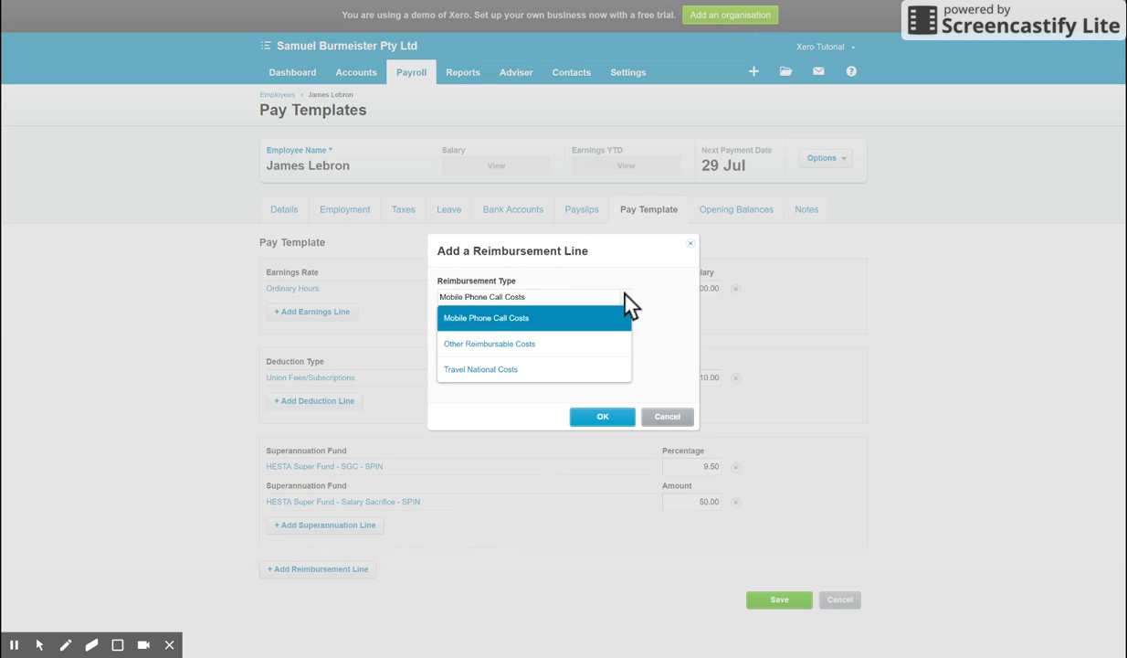
left_click(671, 309)
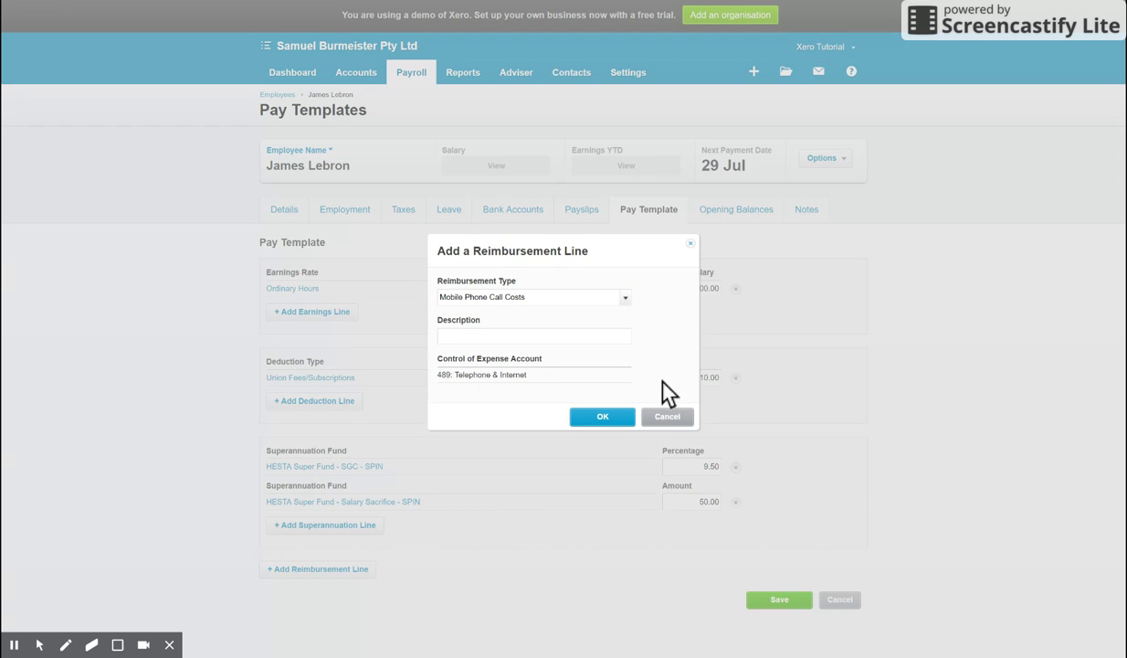
left_click(660, 413)
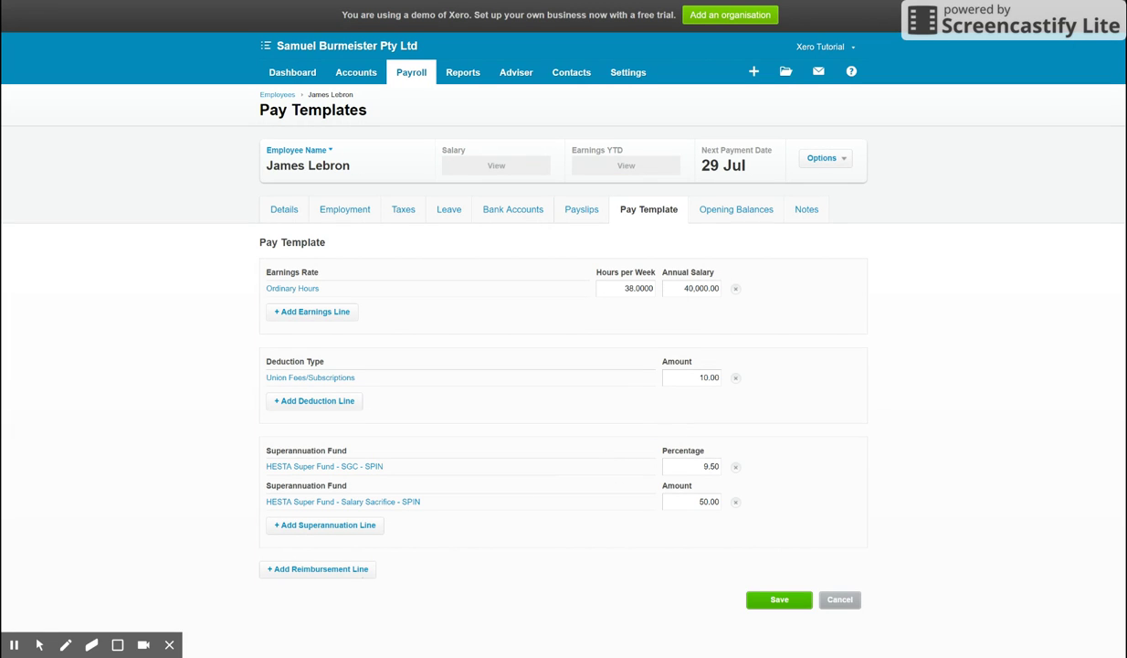
- Save the employee's pay template
left_click(770, 602)
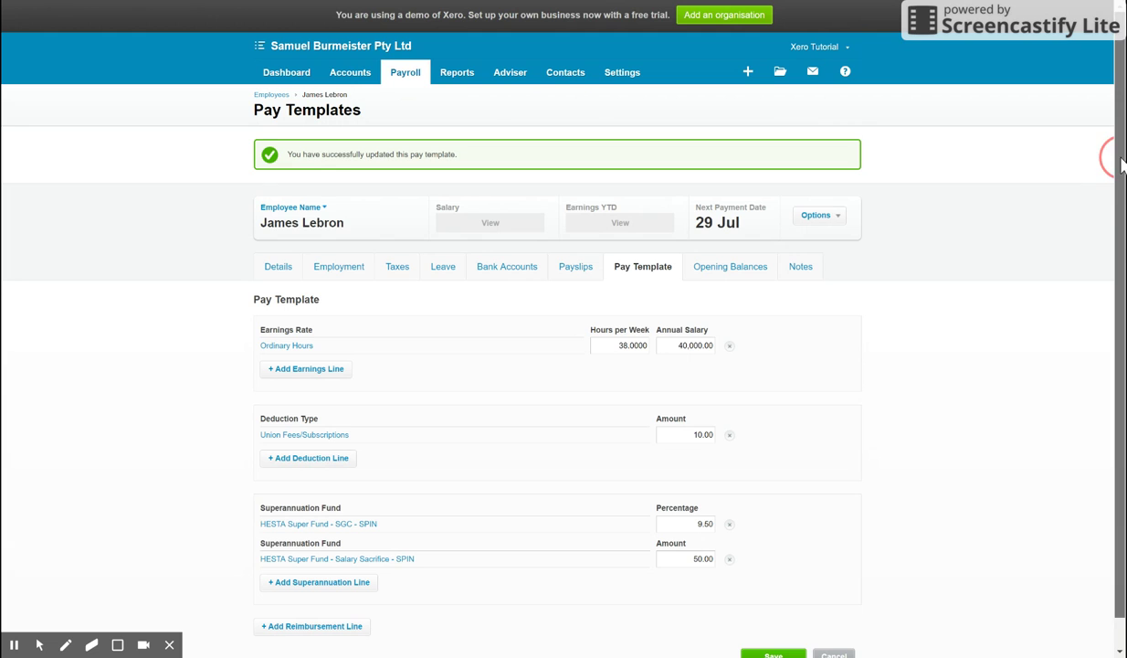
left_click_drag(1107, 151, 1107, 222)
key("ctrl+minus")
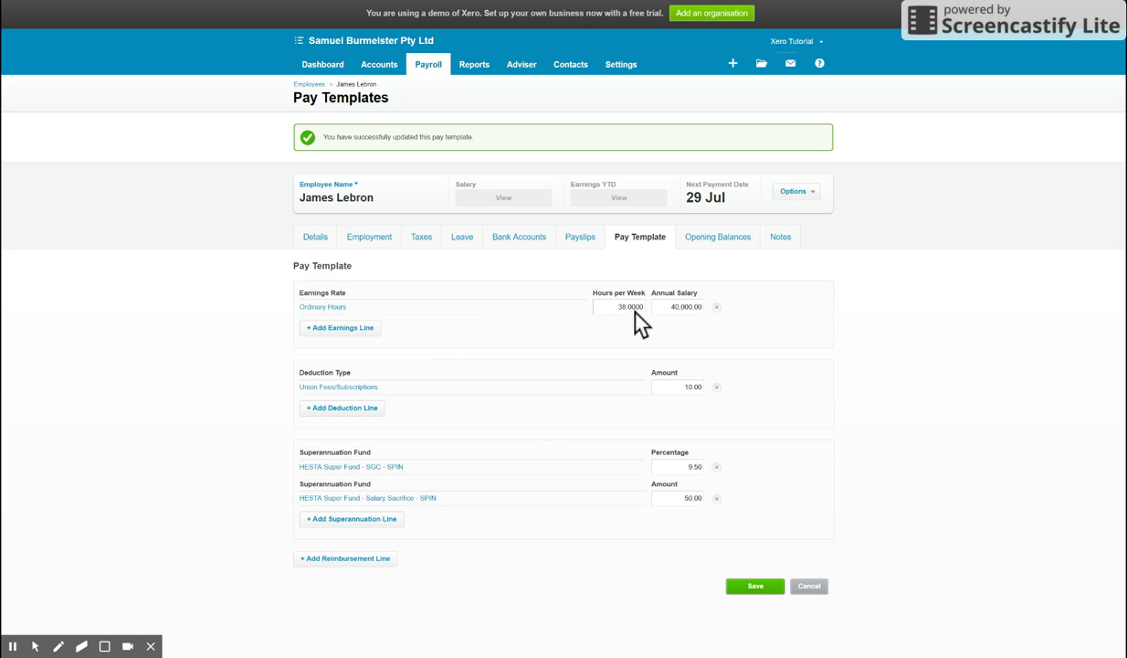
- Review the employee's opening balances for earnings, deductions, tax and superannuation, and open the employee's notes
left_click(731, 247)
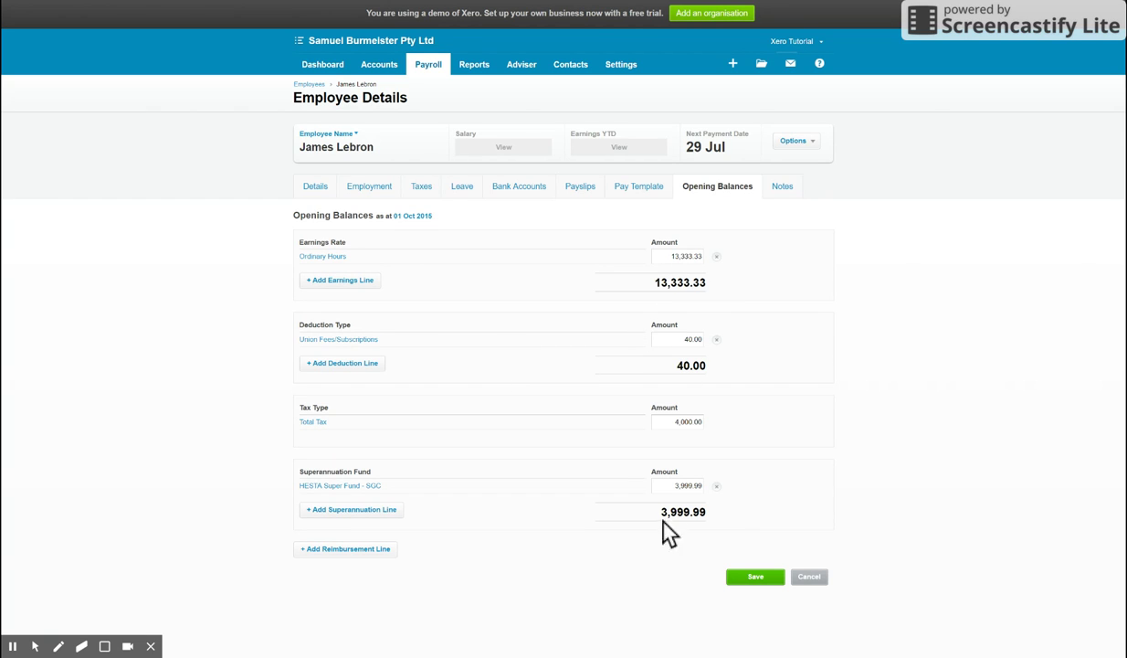
left_click(782, 189)
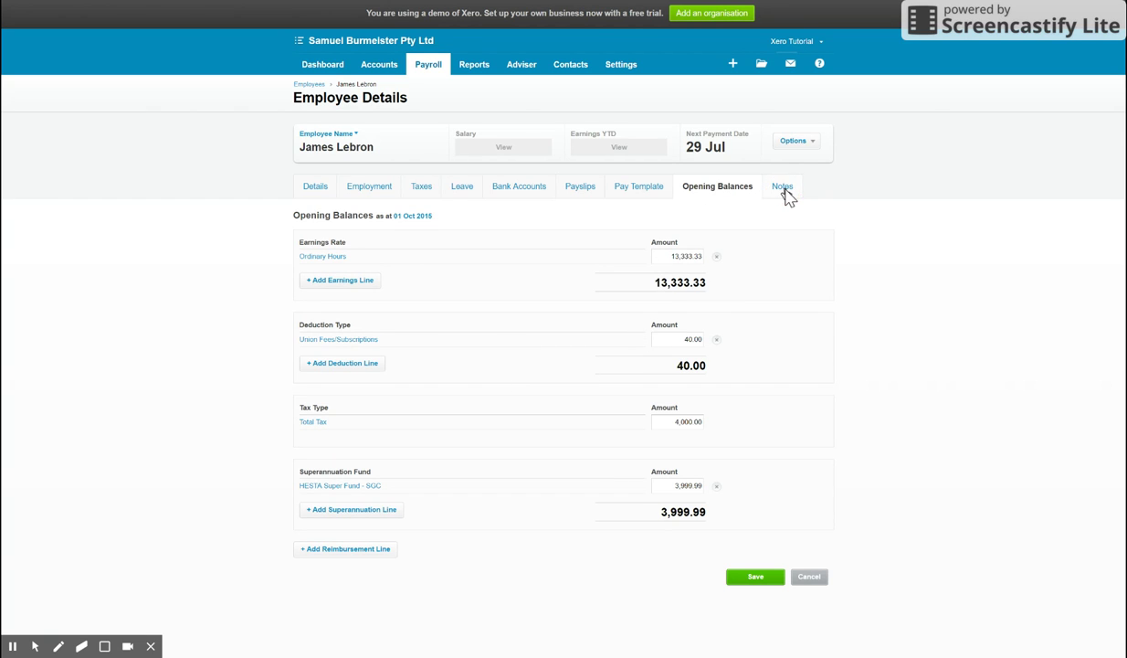